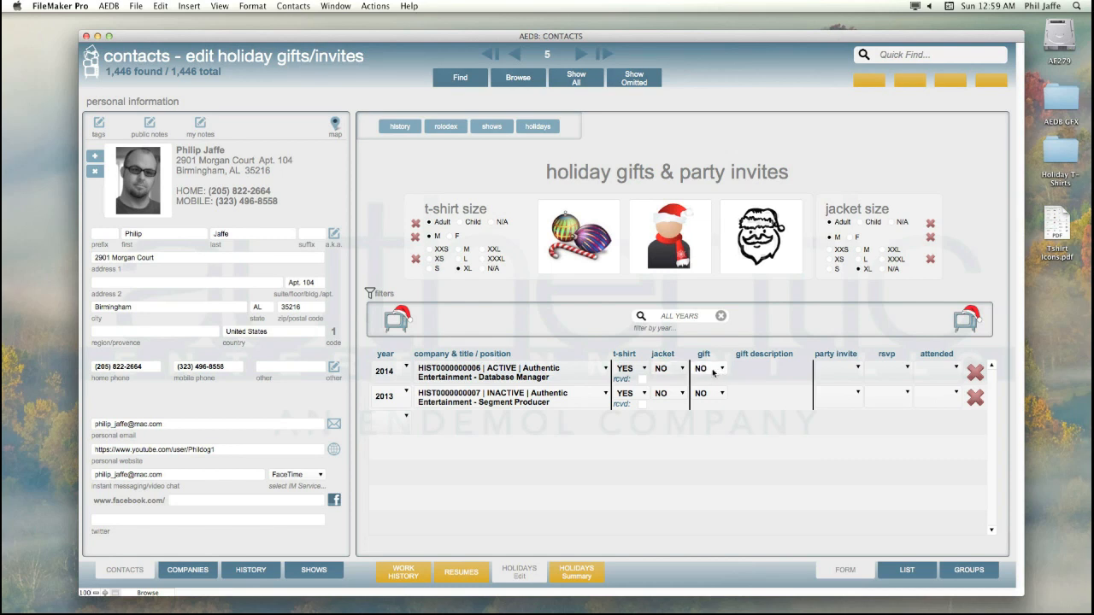
Toggle the gift option of the 2014 Database Manager entry between YES and NO, ending on YES
click(713, 372)
click(709, 380)
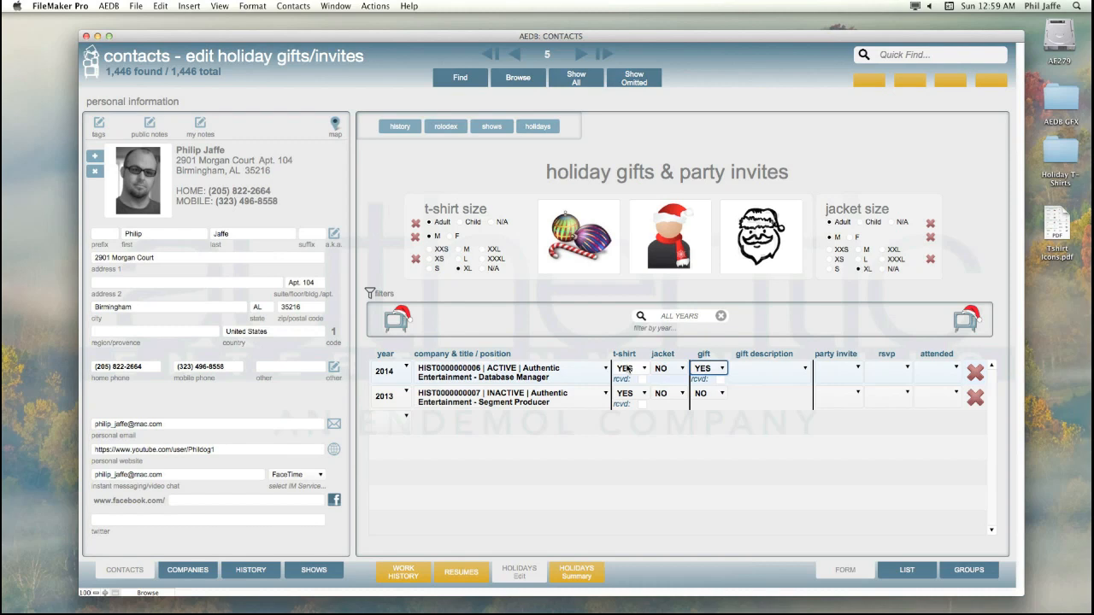
click(713, 372)
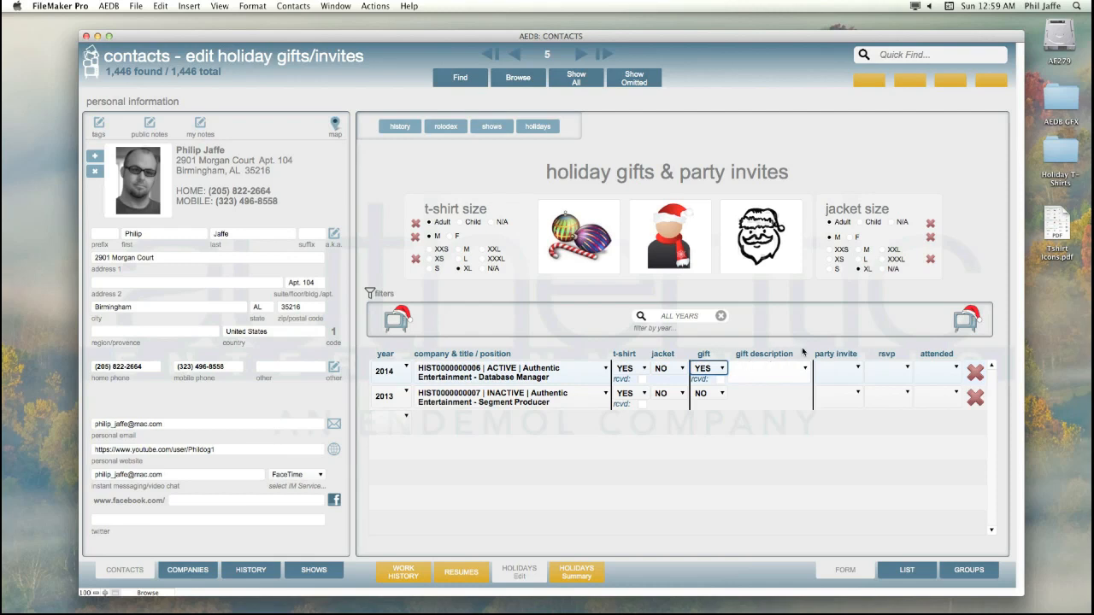
click(709, 367)
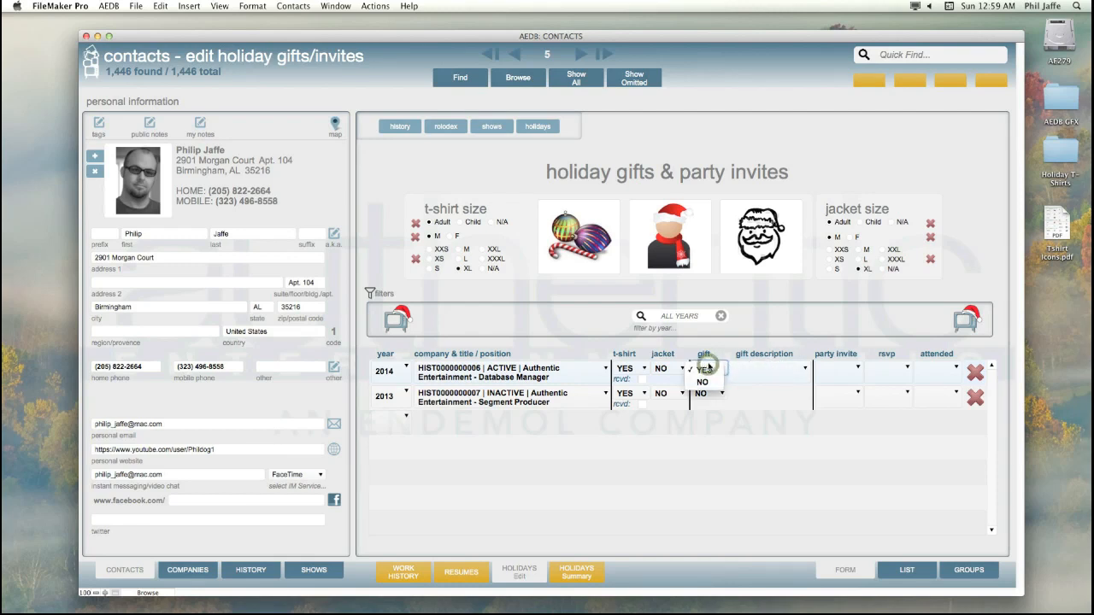
click(711, 363)
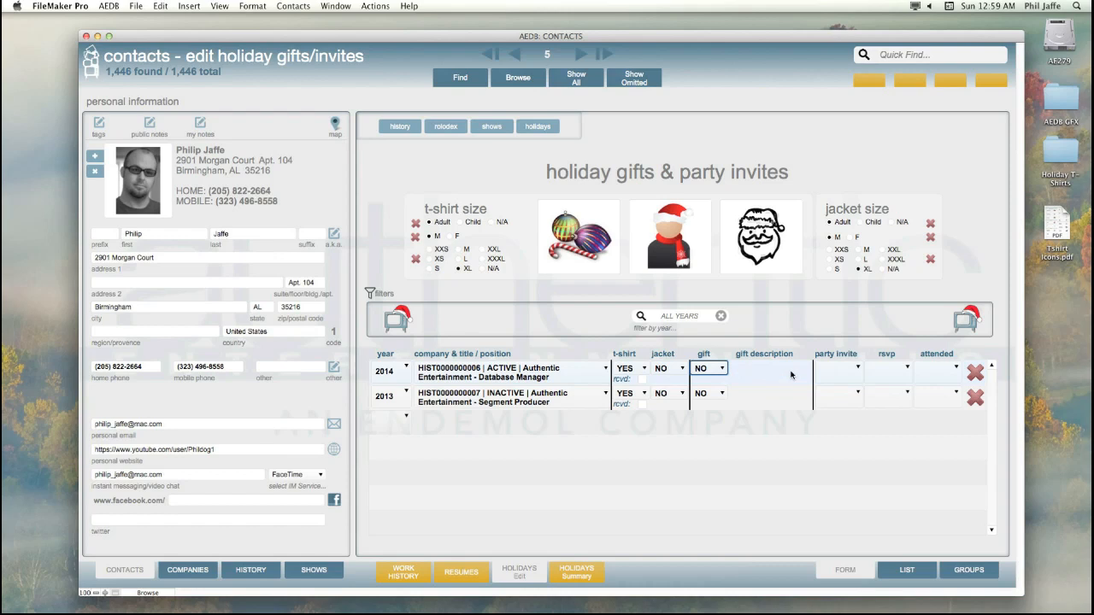
click(710, 371)
click(704, 358)
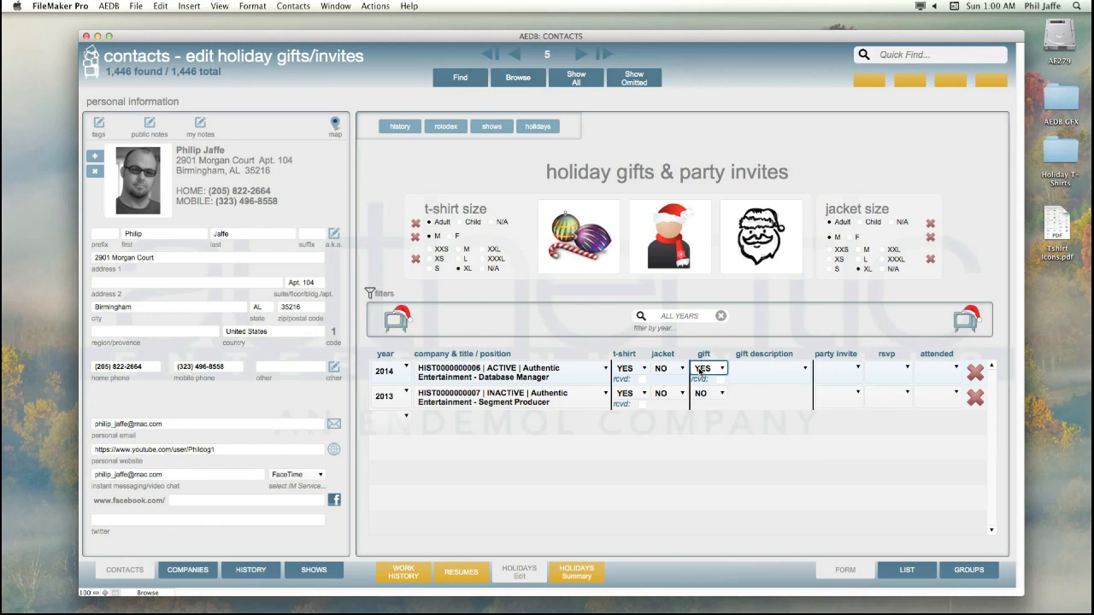
Open the gift description value list of the 2014 entry for editing and highlight the LEVEL 1 to LEVEL 3.5 entries
click(759, 379)
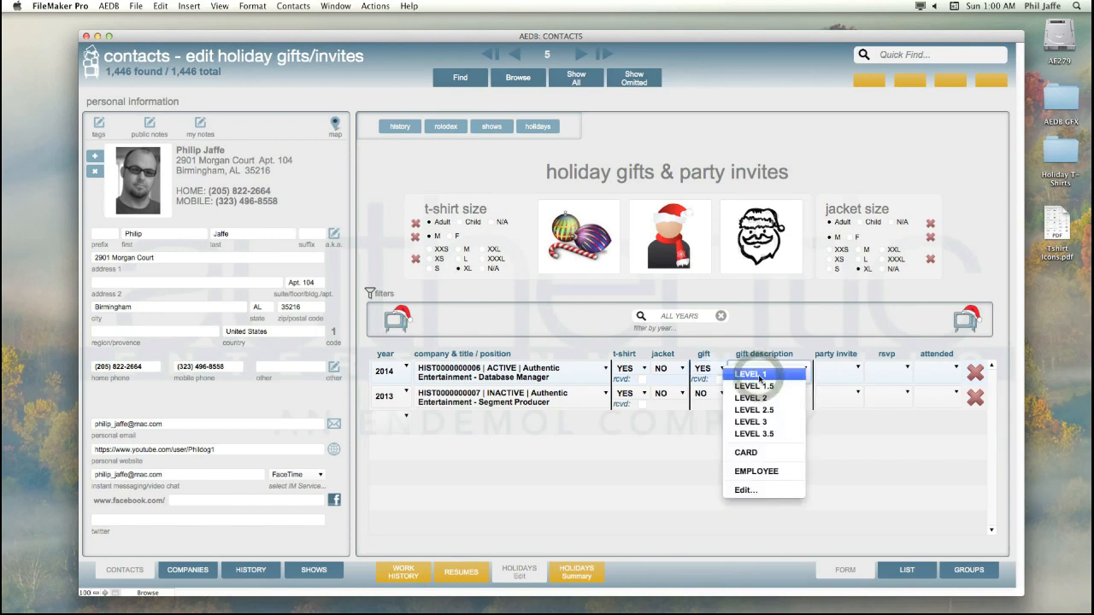
click(742, 491)
drag(554, 142, 555, 131)
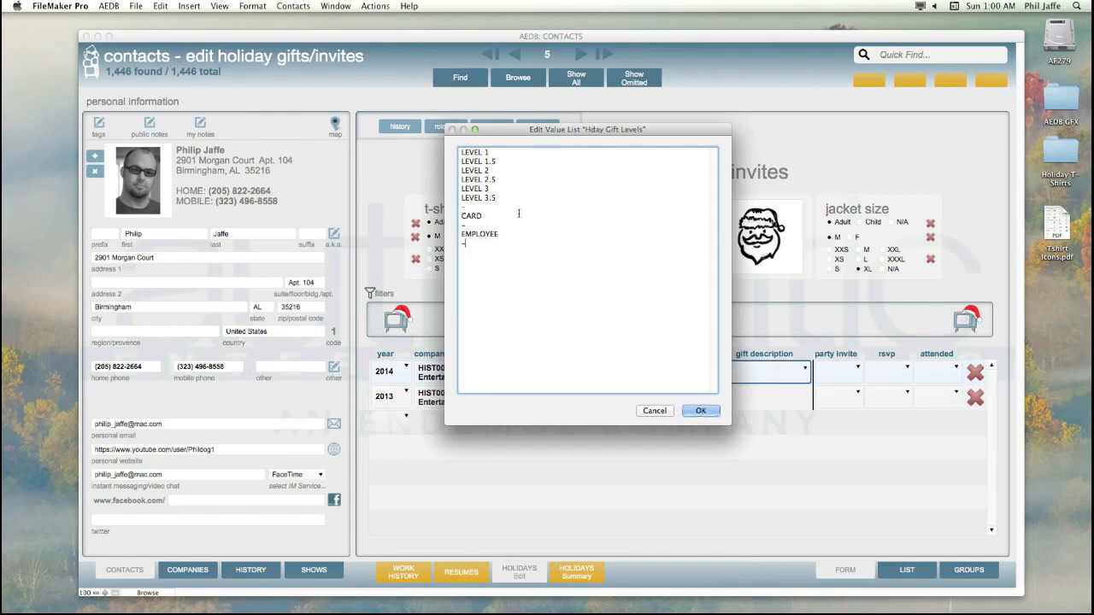
click(496, 199)
drag(497, 198, 456, 147)
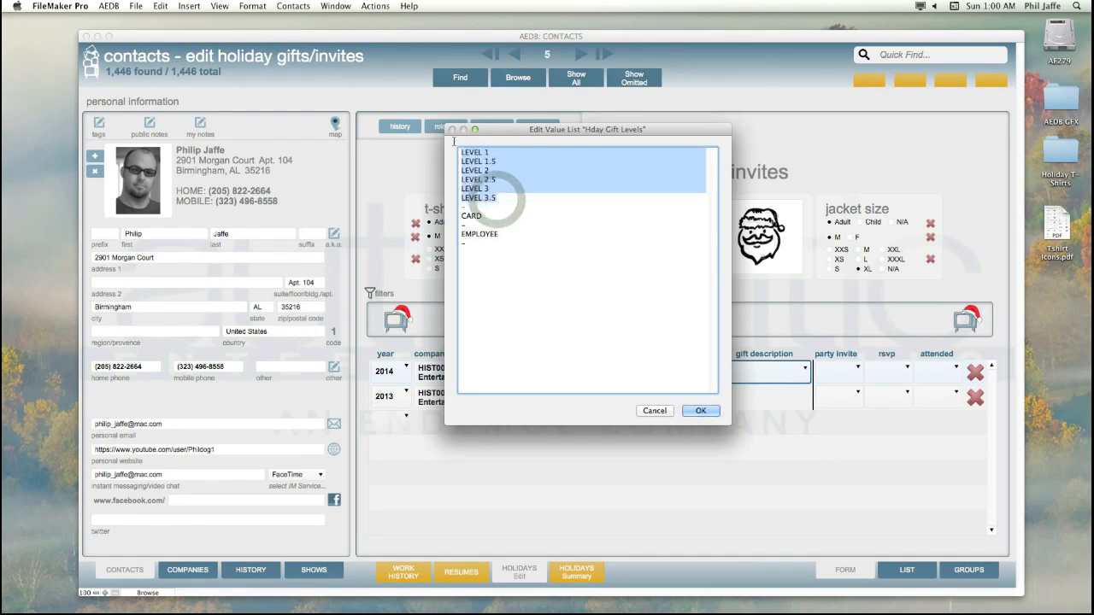
click(500, 198)
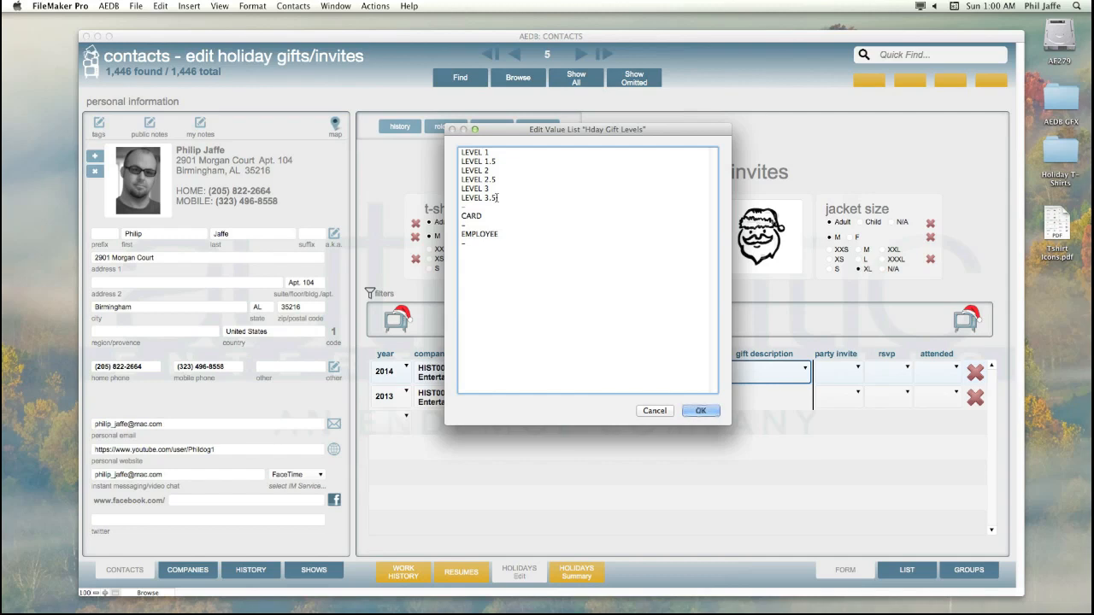
Rename the CARD entry to HOLIDAY CARD, keep a hyphen separator above it, and save the value list
drag(482, 215, 456, 216)
click(461, 208)
text(- )
text(HOLIDAY)
click(498, 198)
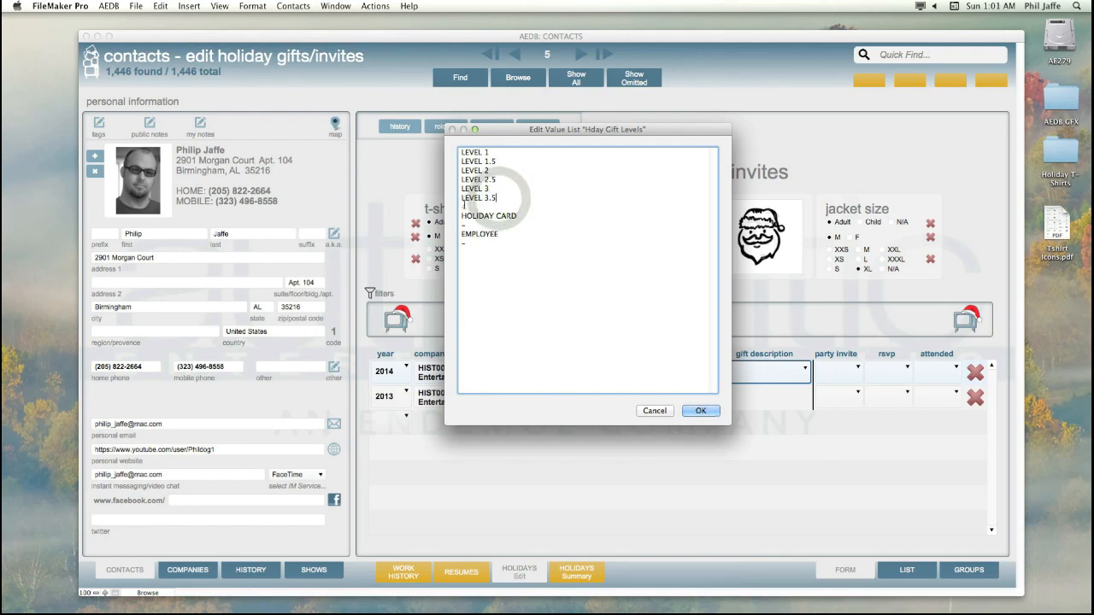
click(465, 207)
click(466, 206)
text(-)
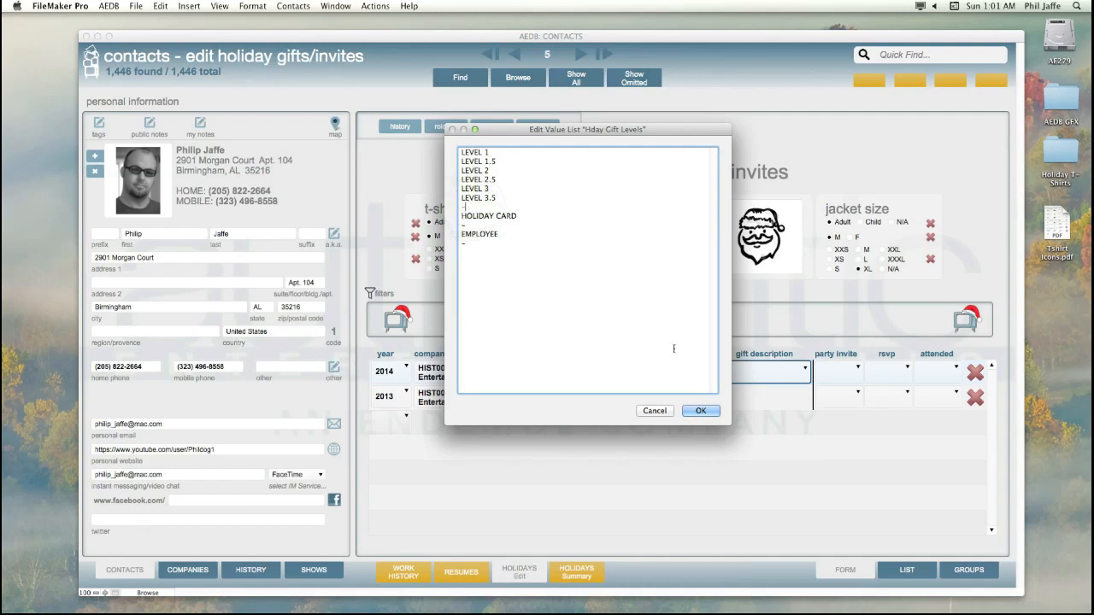
click(700, 411)
Try a blank line below HOLIDAY CARD in the gift description value list, save it, and inspect the resulting choices
click(750, 373)
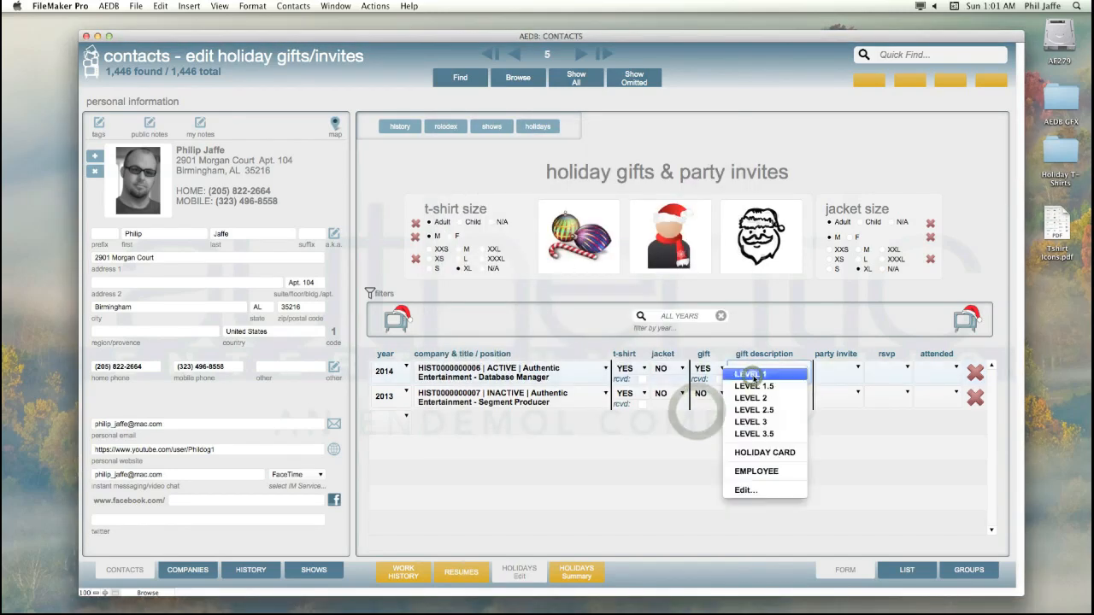
click(769, 490)
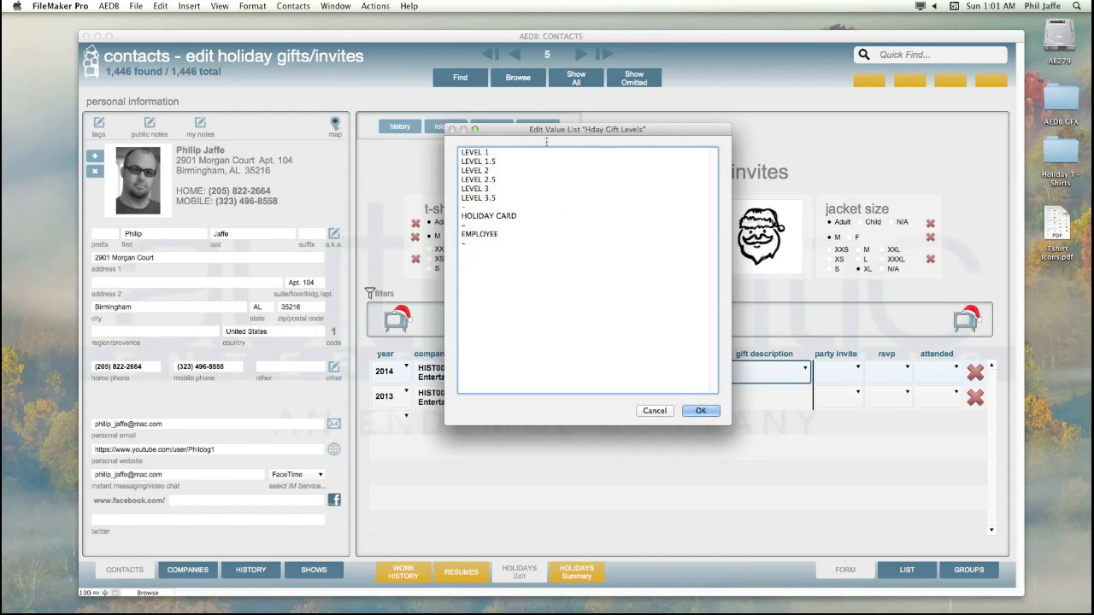
click(499, 159)
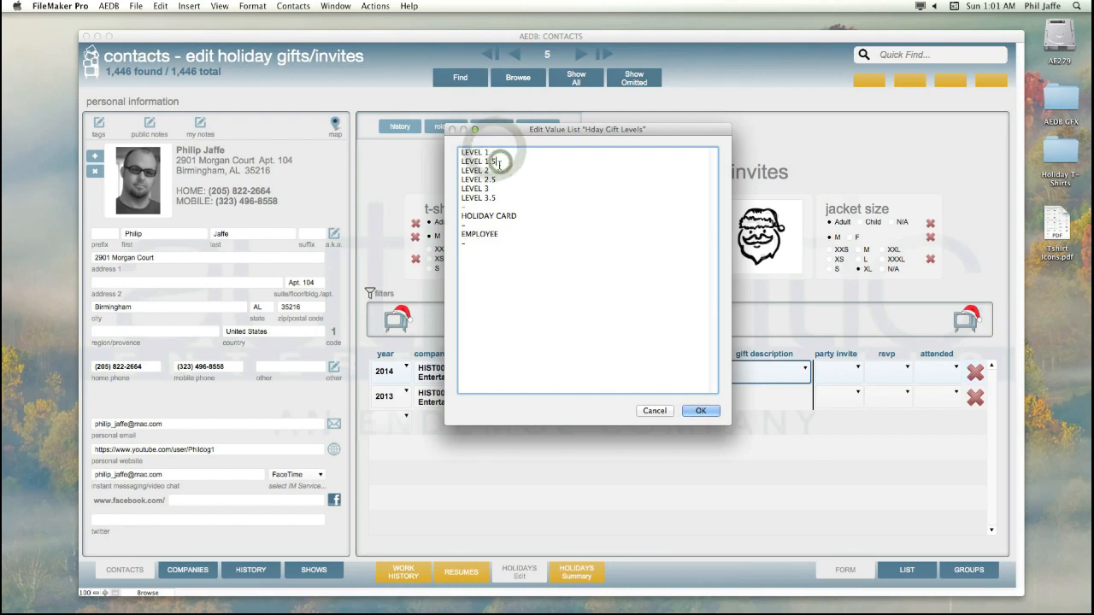
click(498, 178)
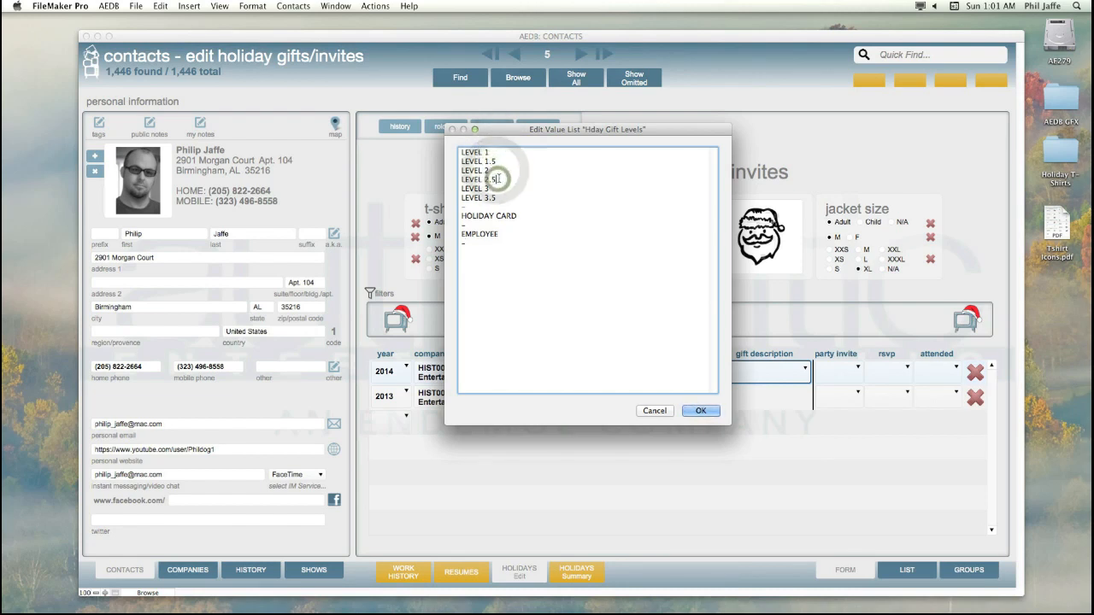
click(507, 198)
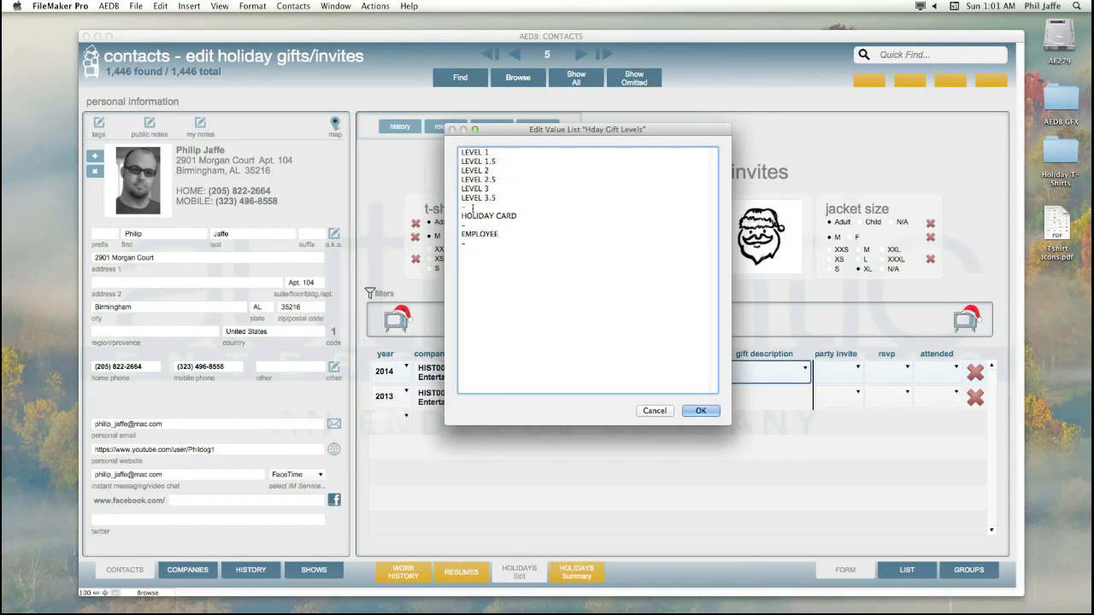
click(519, 217)
key(Return)
click(507, 261)
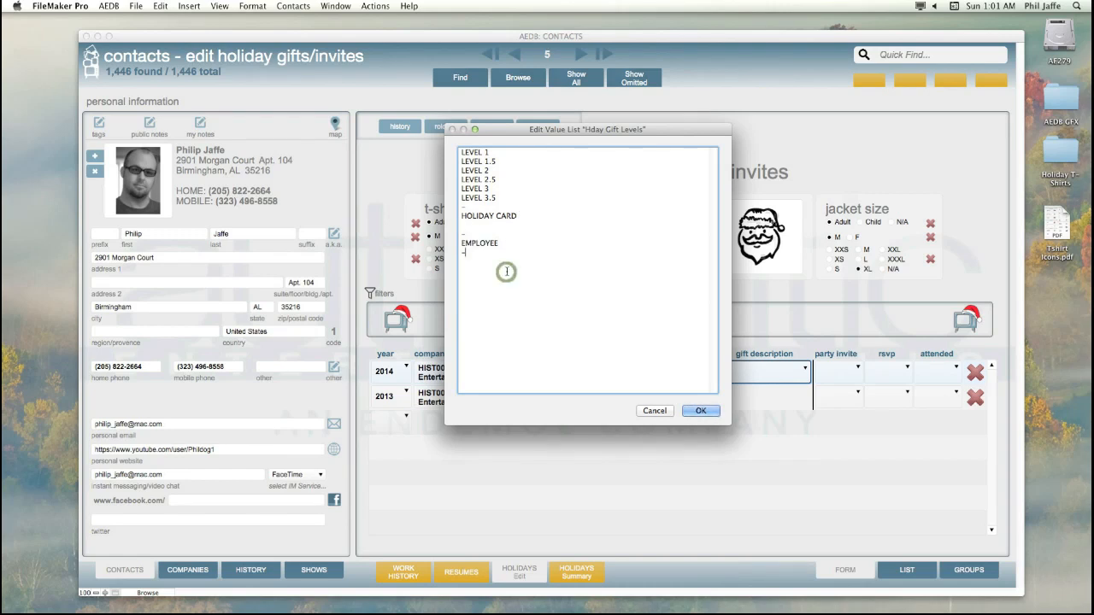
click(702, 411)
click(793, 377)
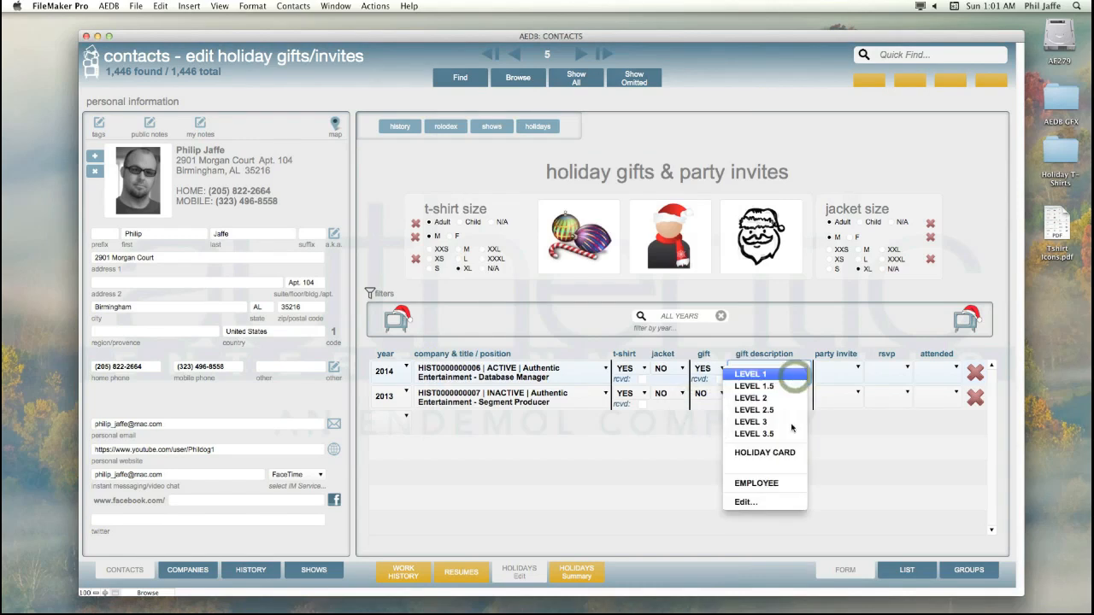
click(771, 466)
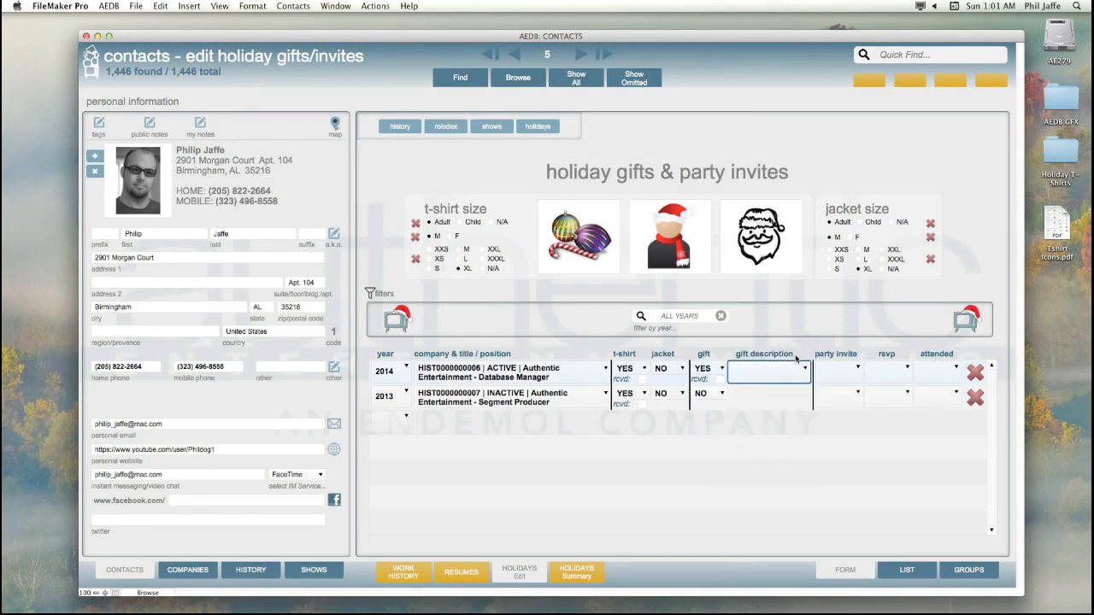
Reopen the gift description value list for editing and remove the blank line below HOLIDAY CARD
click(756, 374)
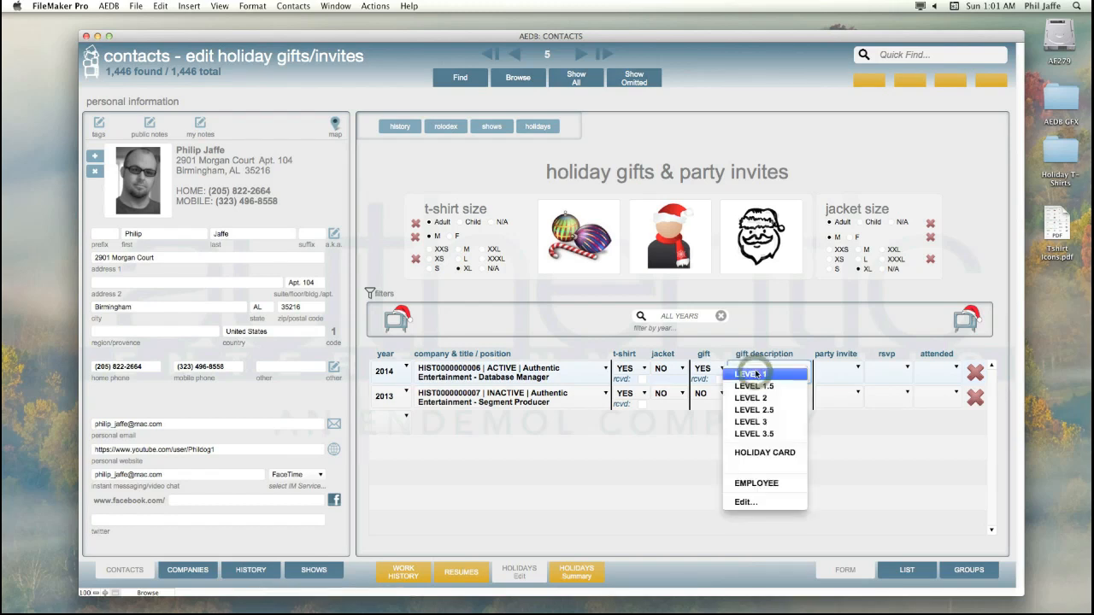
click(747, 505)
click(490, 225)
key(BackSpace)
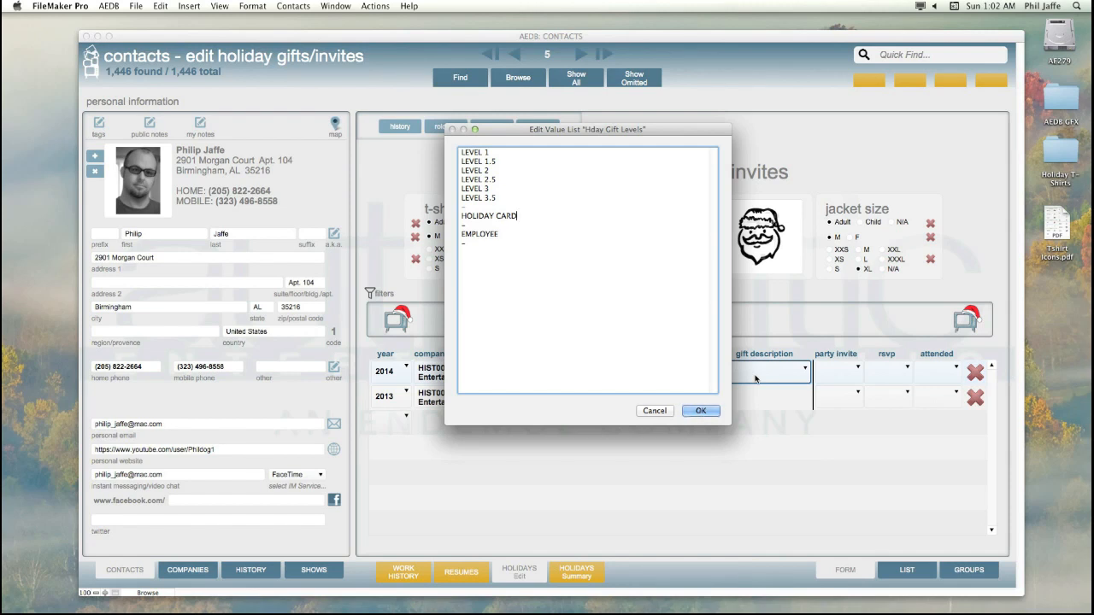
Add WATER BOTTLE, COFFEE MUG and KEY CHAIN below the last separator and save the value list
click(471, 243)
text(MUG )
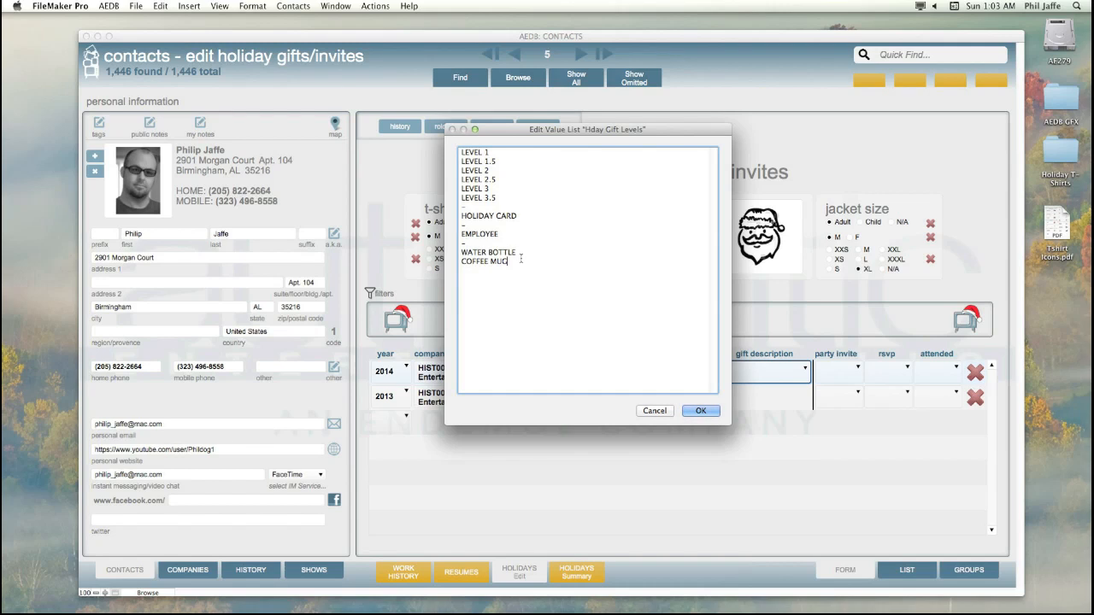
text(KEY CHAIN)
key(Return)
click(698, 411)
Remove the trailing line below KEY CHAIN from the gift description value list and save it
click(786, 374)
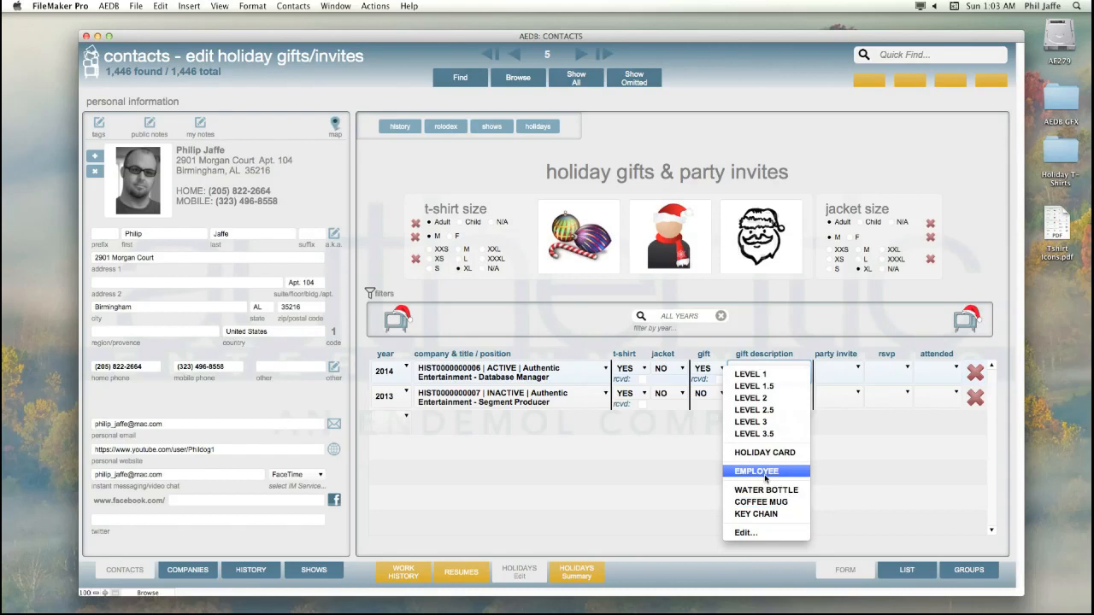
click(757, 536)
click(483, 285)
key(BackSpace)
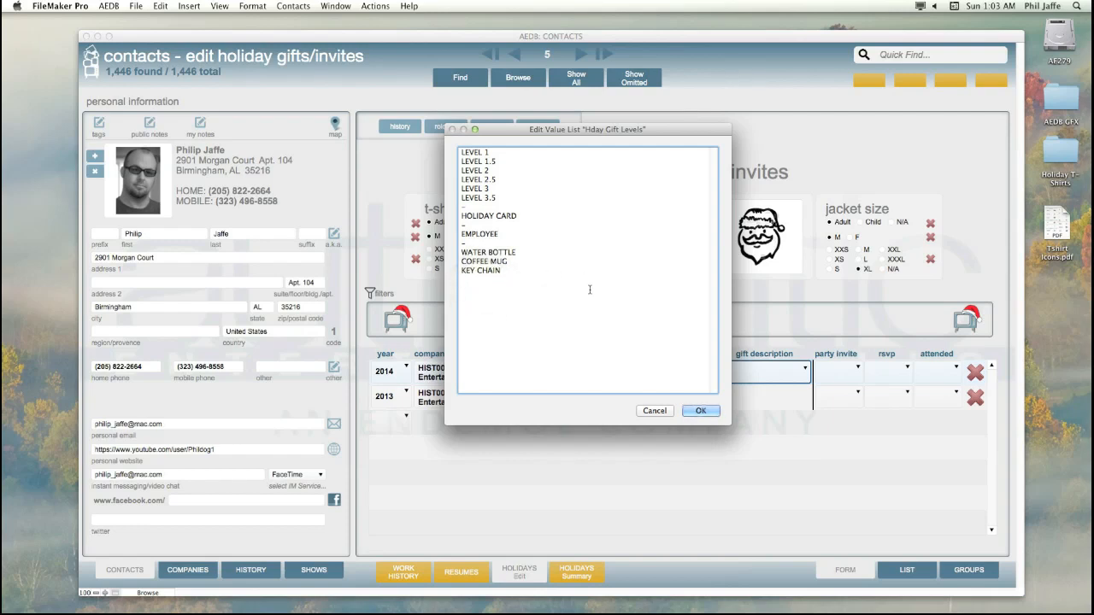
click(701, 411)
Add a hyphen separator line below KEY CHAIN in the gift description value list and save it
click(752, 373)
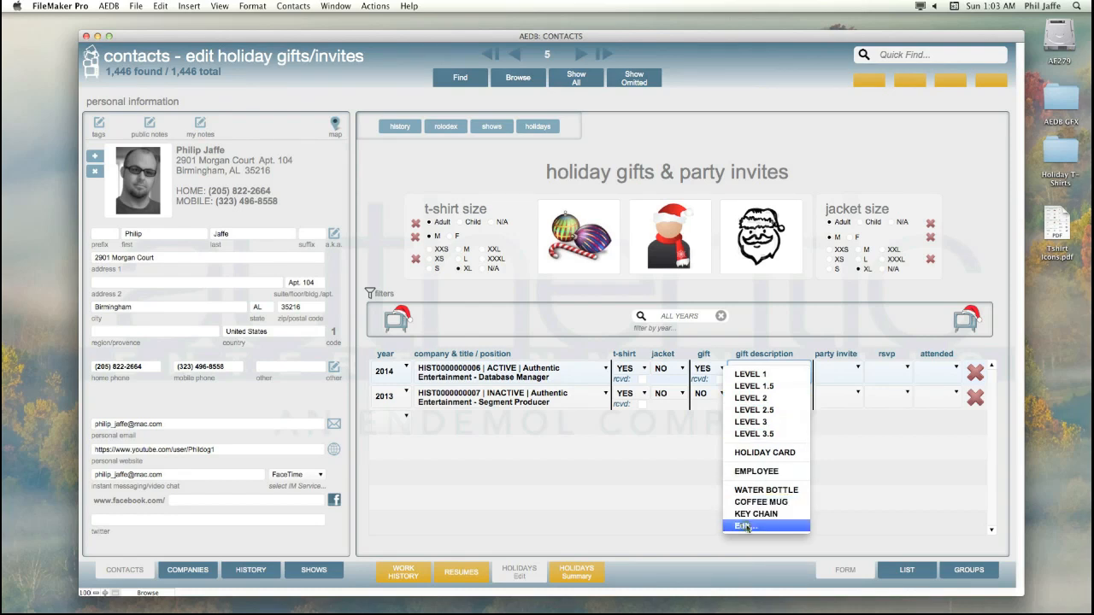
click(746, 527)
text(-)
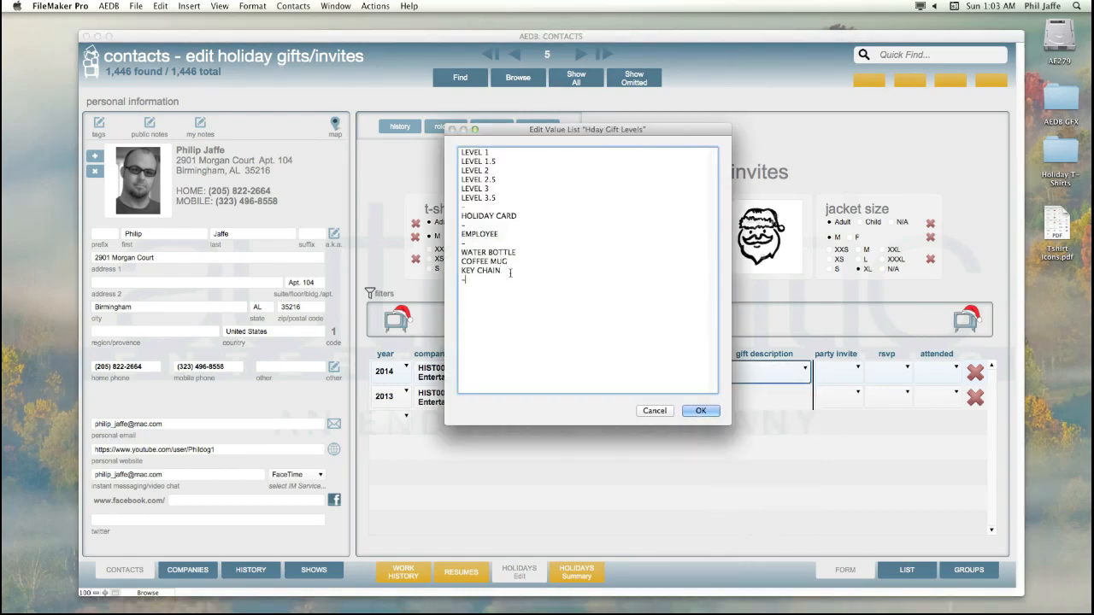
click(699, 411)
Check the gift description choices and set the first 2014 entry's gift description to WATER BOTTLE
click(797, 370)
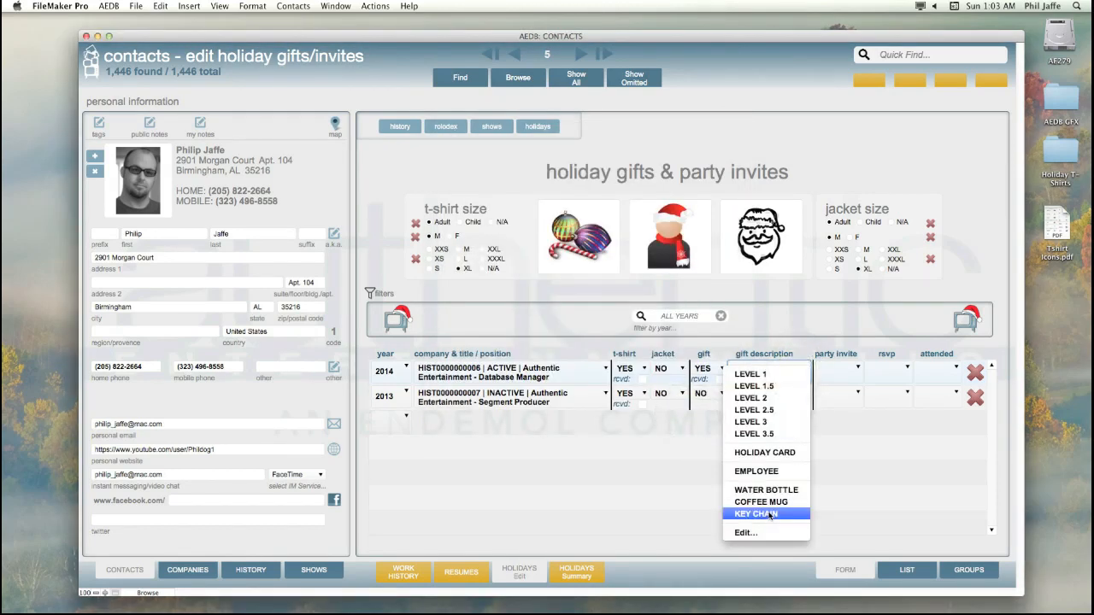
click(585, 349)
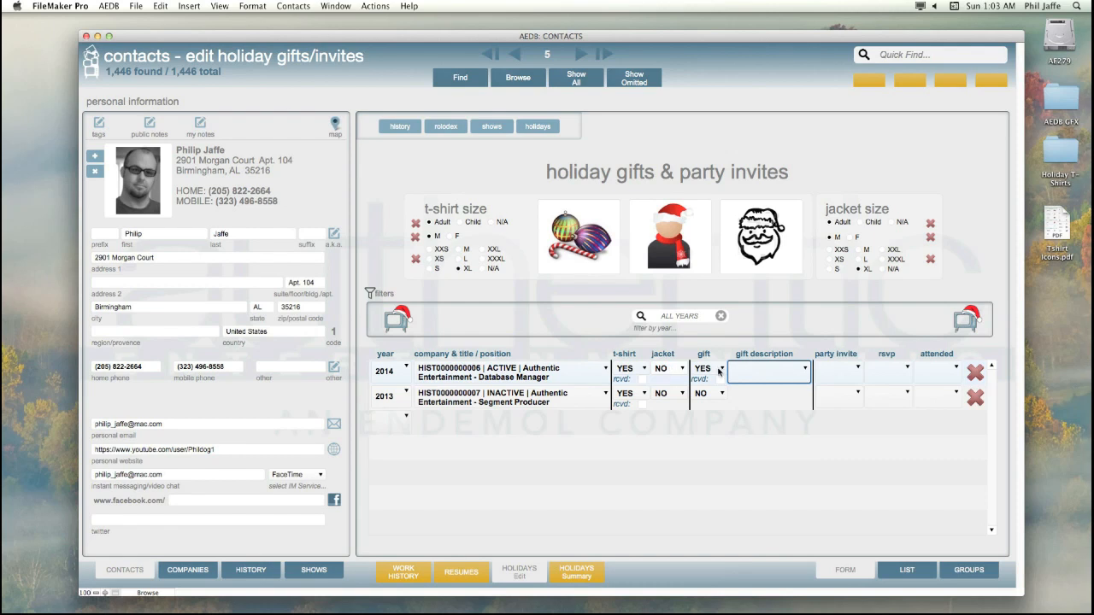
click(750, 375)
click(767, 489)
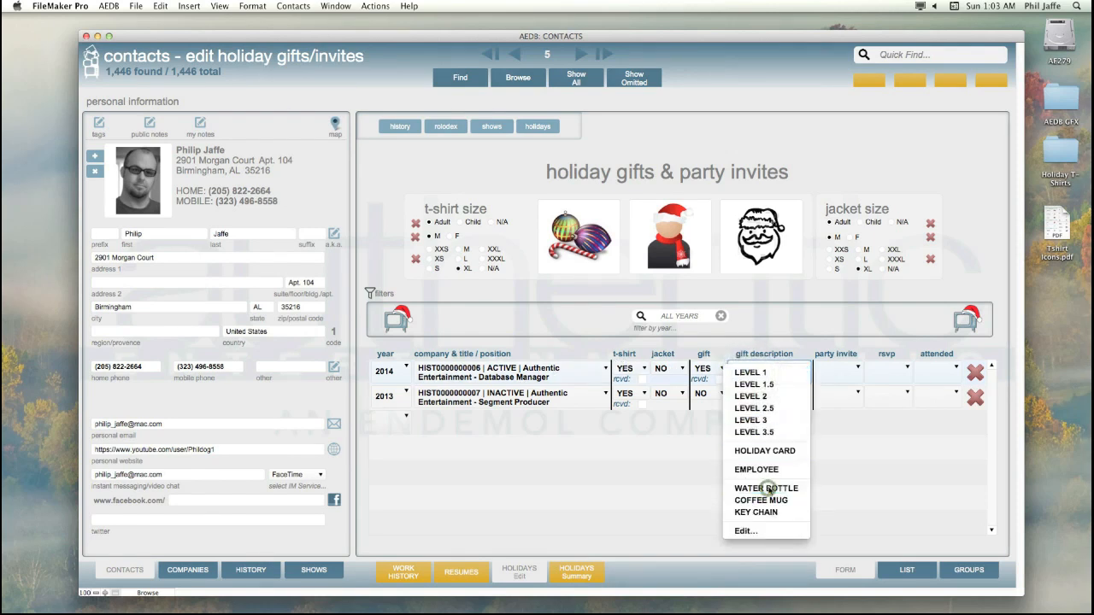
Add a new holiday entry for 2014 with the active Authentic Entertainment - Database Manager position
click(394, 419)
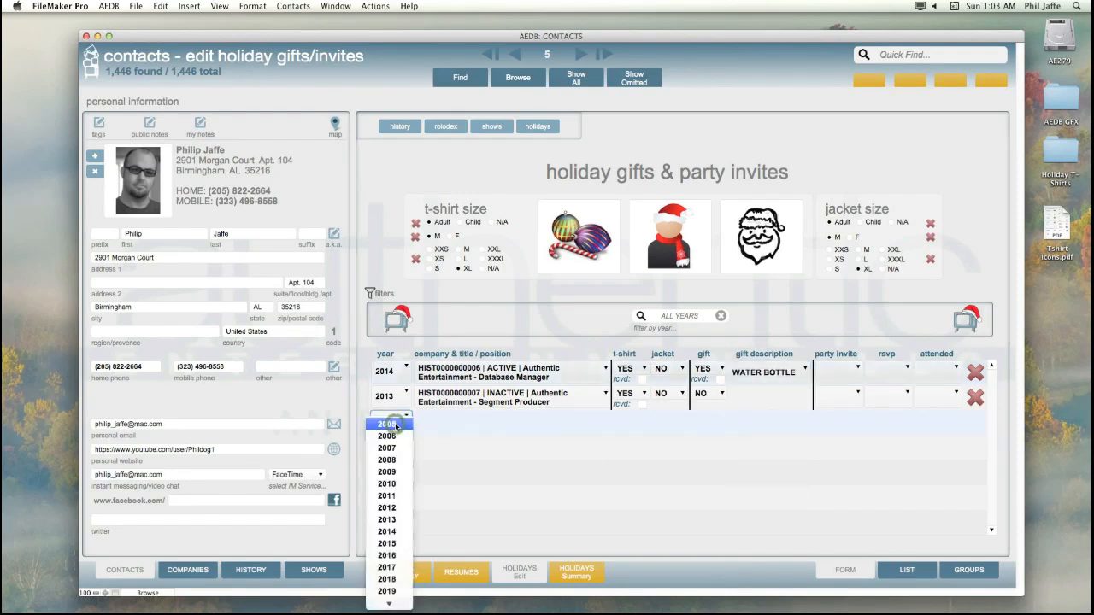
click(394, 531)
click(469, 427)
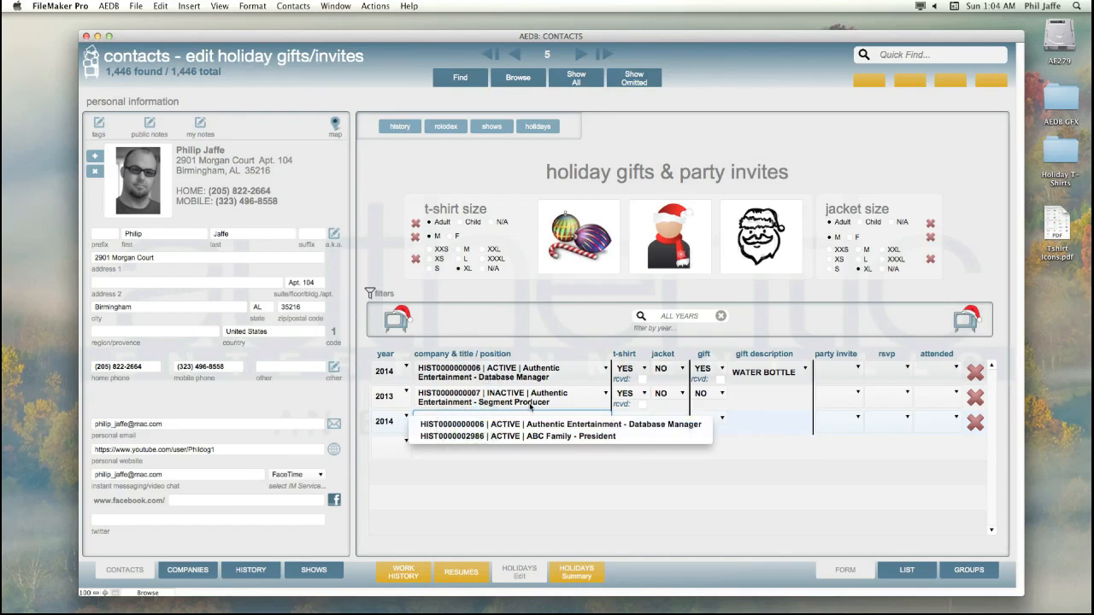
click(539, 428)
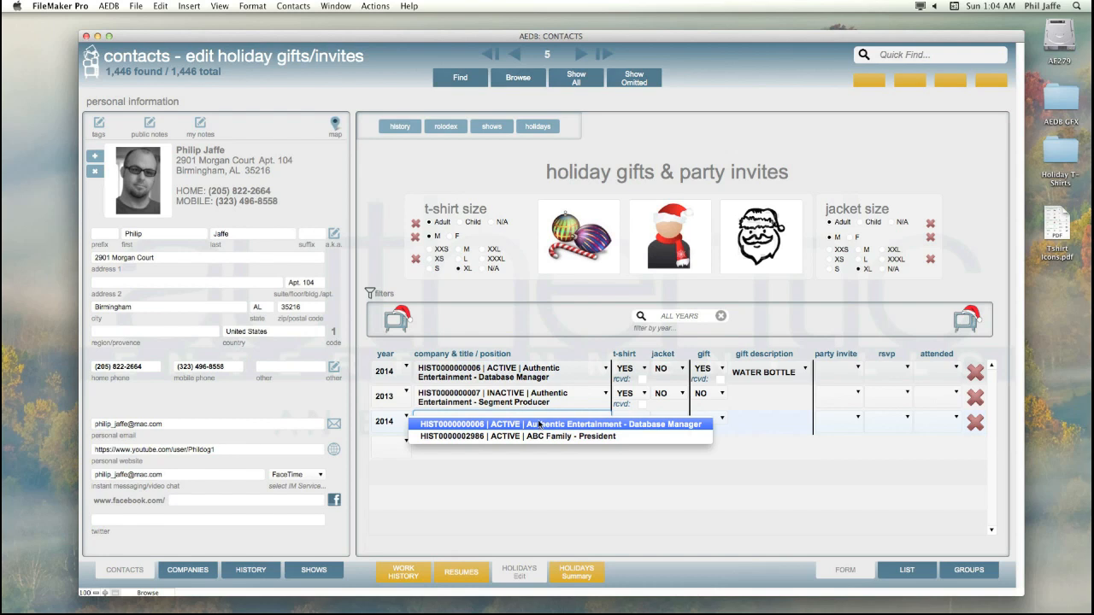
click(539, 424)
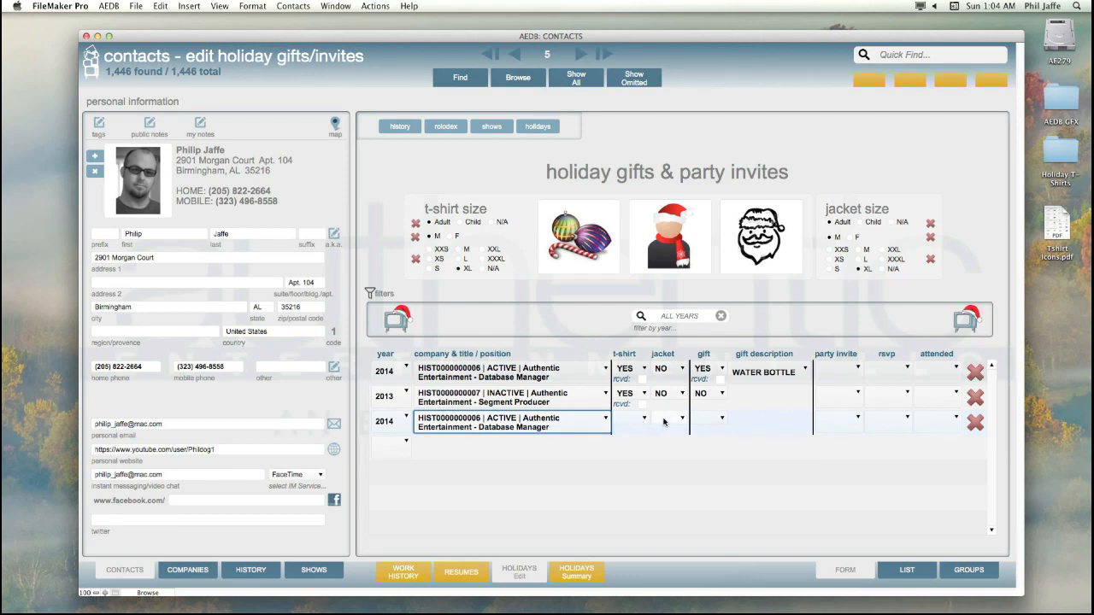
Set both the t-shirt and jacket options of the new 2014 entry to NO
click(633, 421)
click(631, 433)
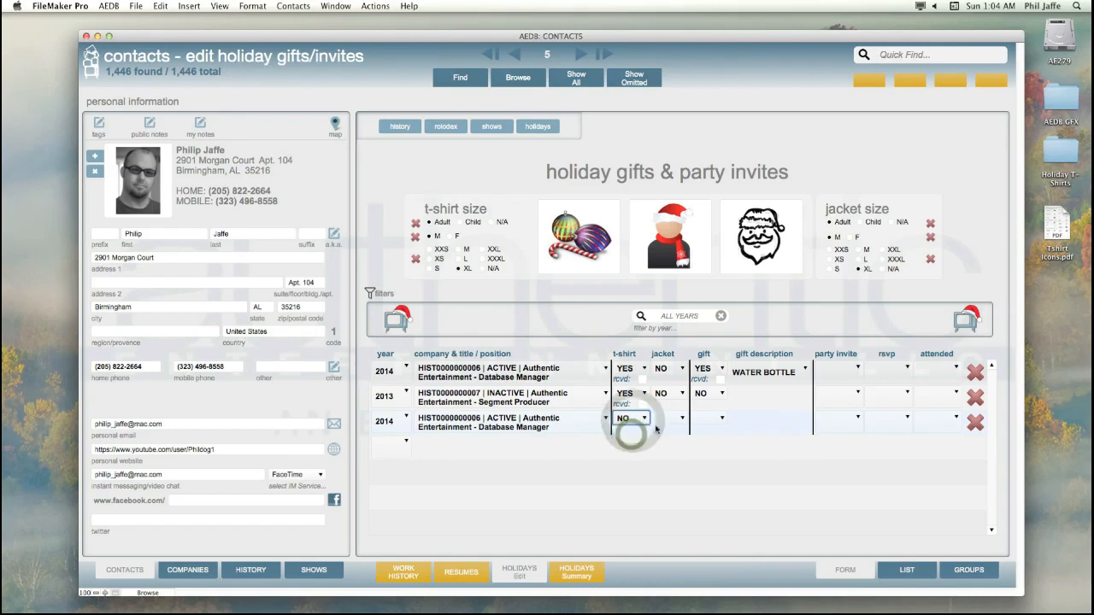
click(665, 422)
click(663, 432)
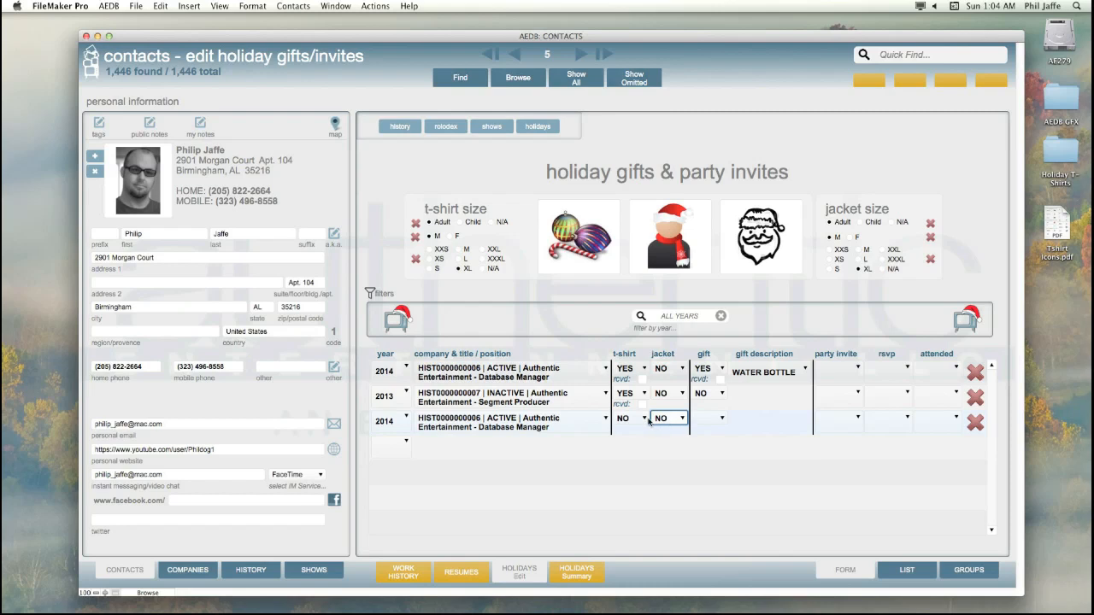
Set the second 2014 entry's gift to YES with COFFEE MUG as the gift description
click(709, 420)
click(708, 419)
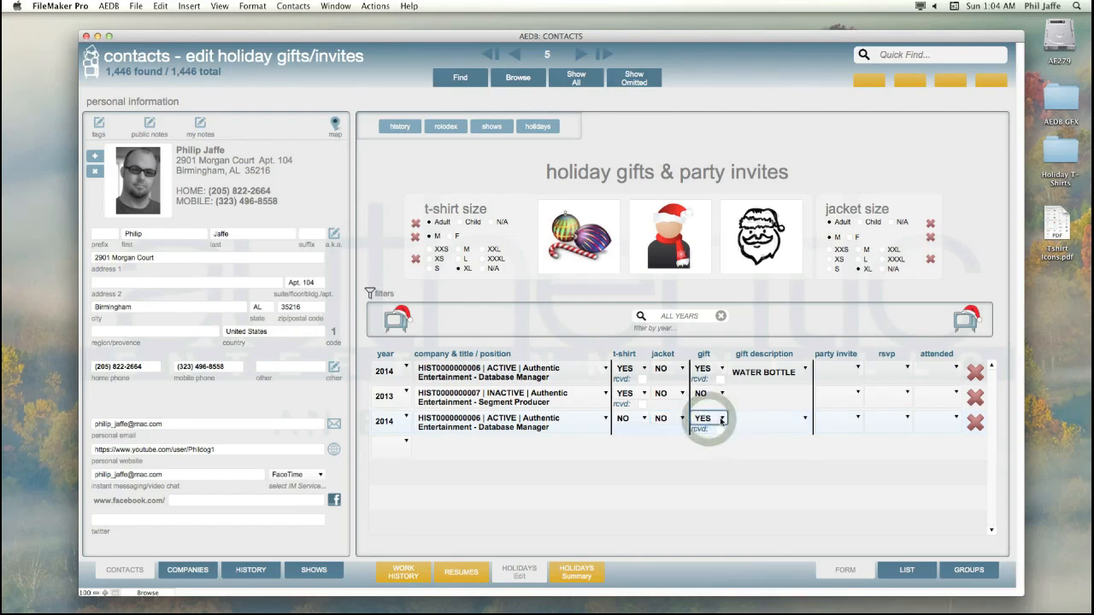
click(765, 419)
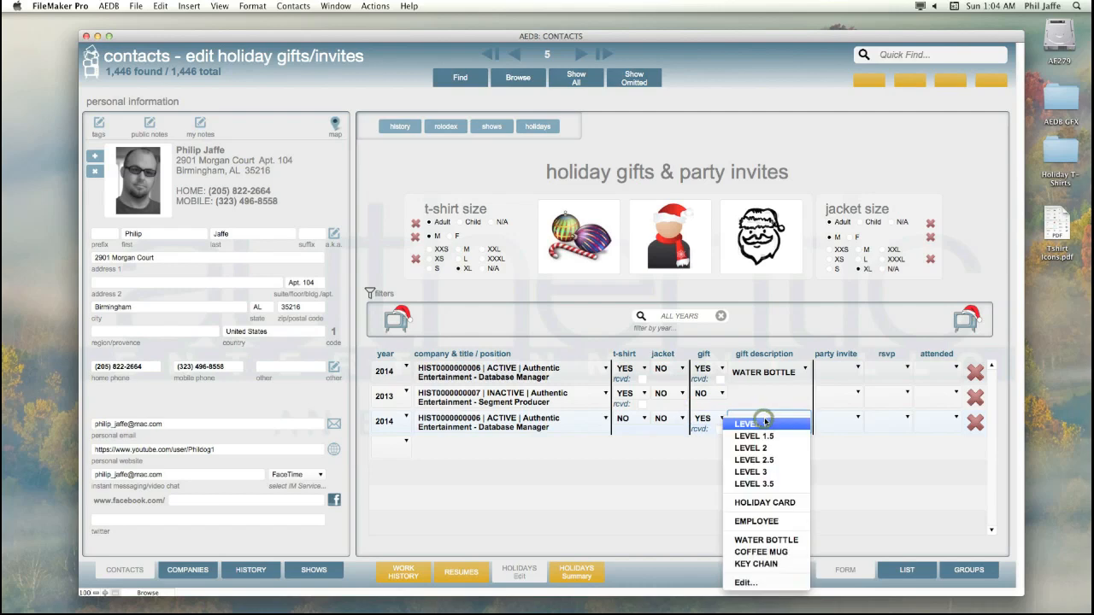
click(764, 552)
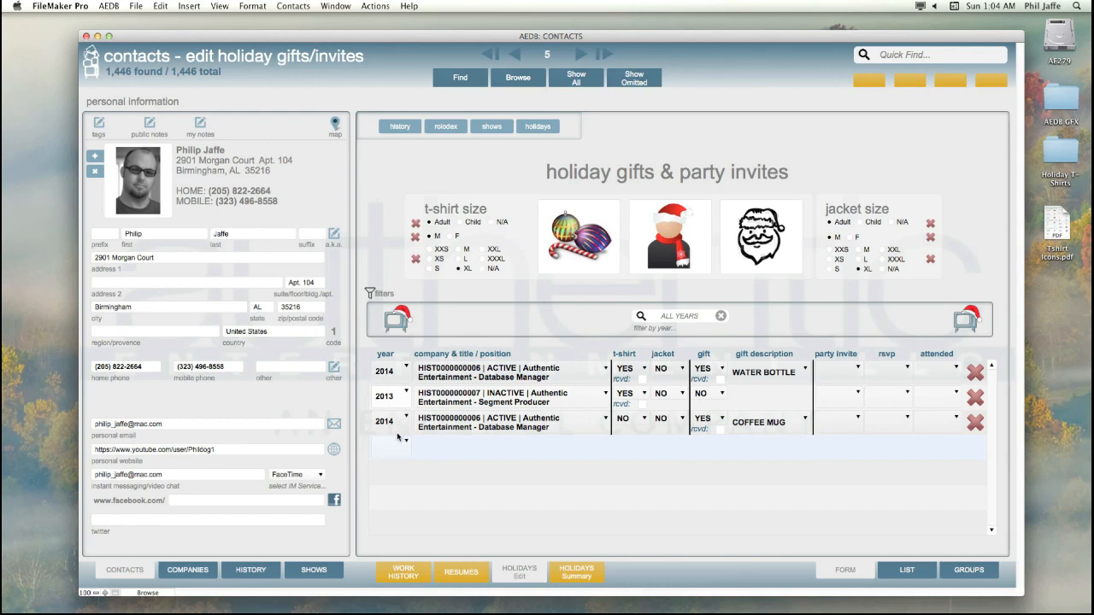
Filter the holiday entries by 2014 and add another 2014 entry with the active Authentic Entertainment - Database Manager position
click(676, 317)
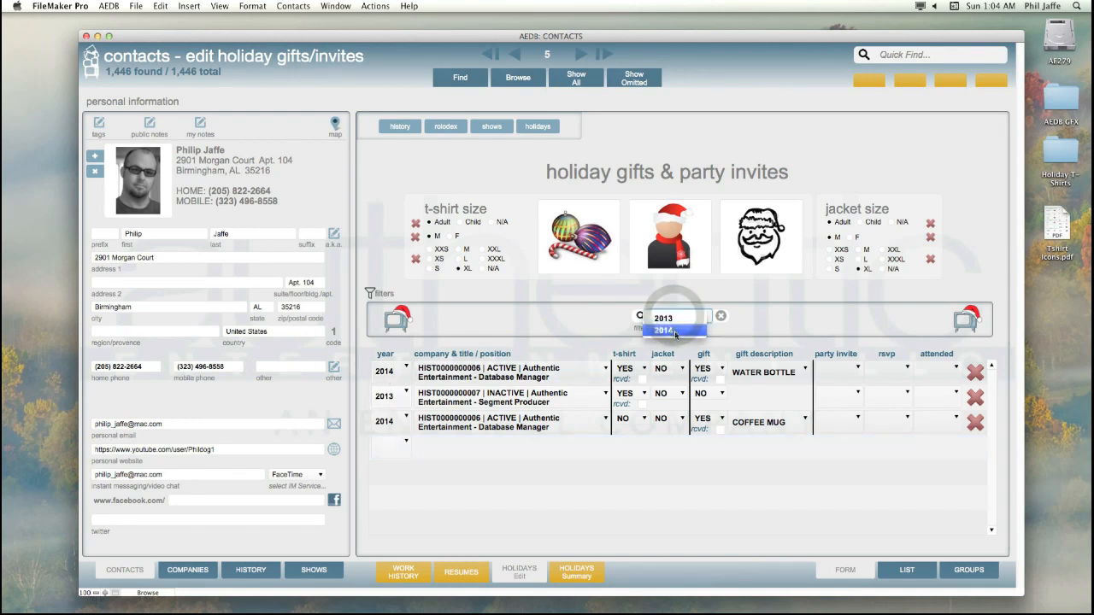
text(2014)
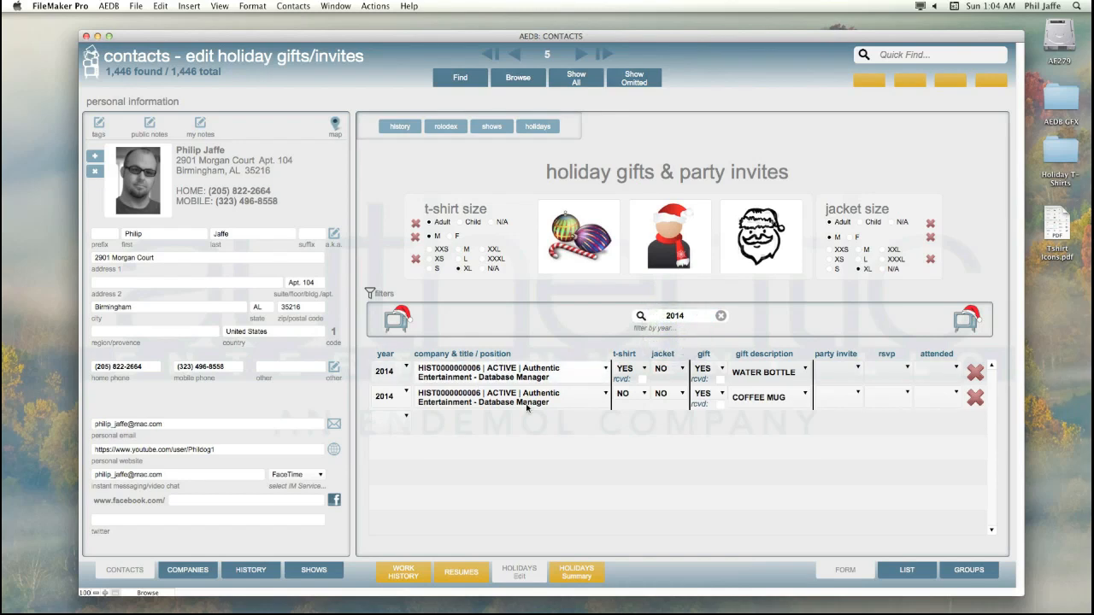
click(400, 426)
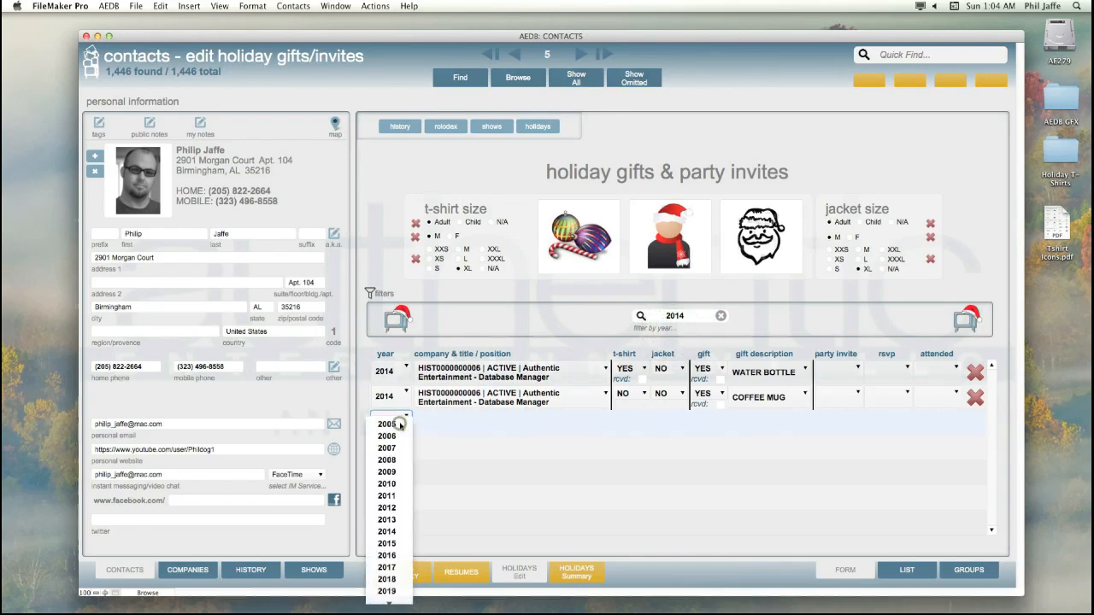
click(388, 533)
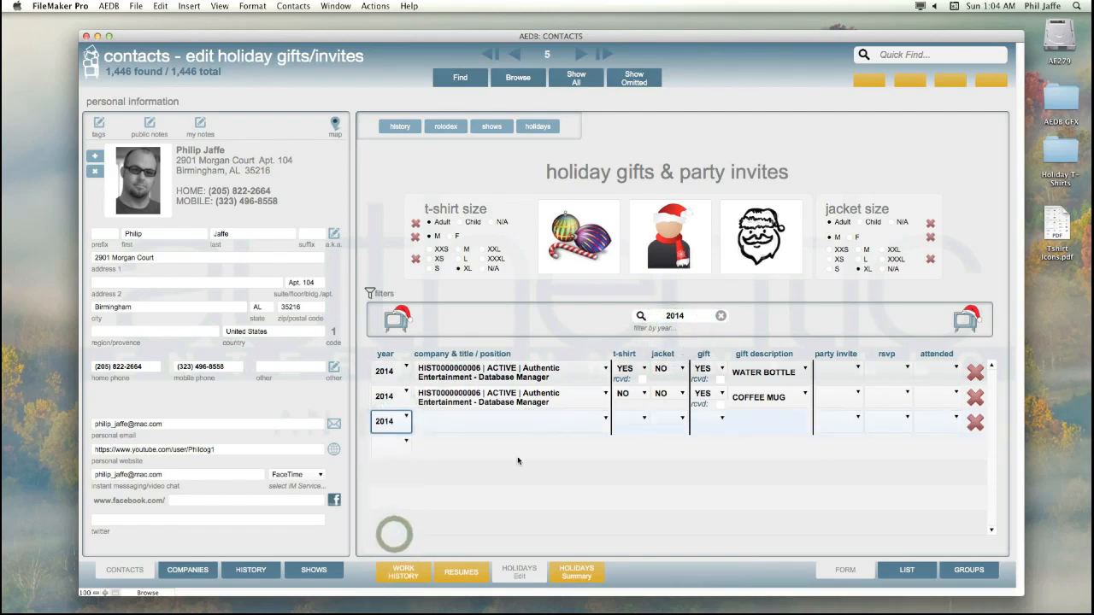
click(539, 424)
click(539, 425)
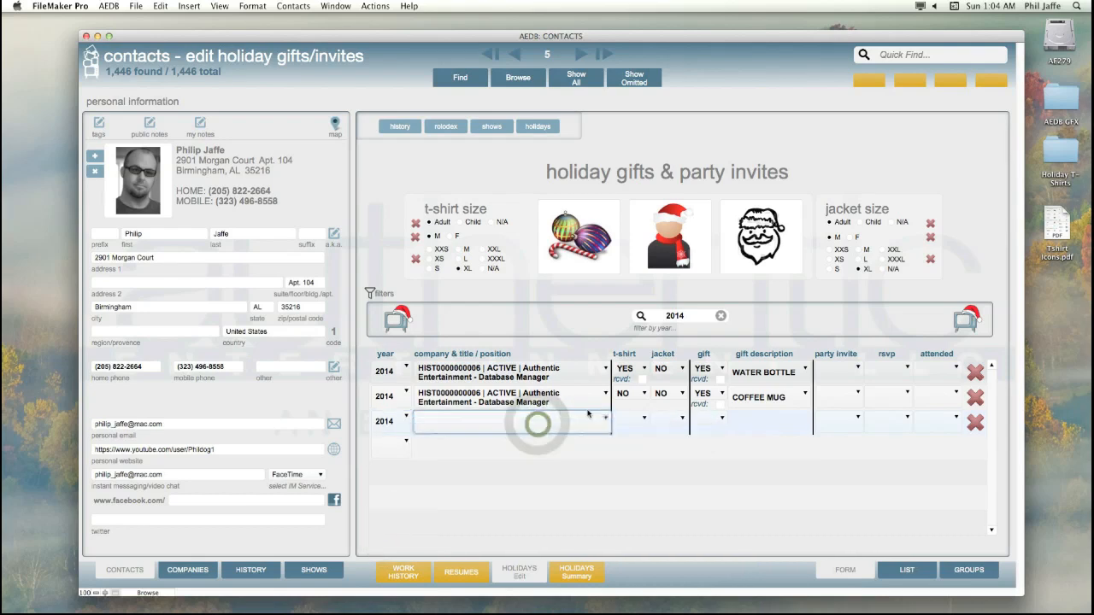
Set the third 2014 entry's gift to YES with KEY CHAIN as the gift description
click(716, 418)
click(714, 420)
click(752, 421)
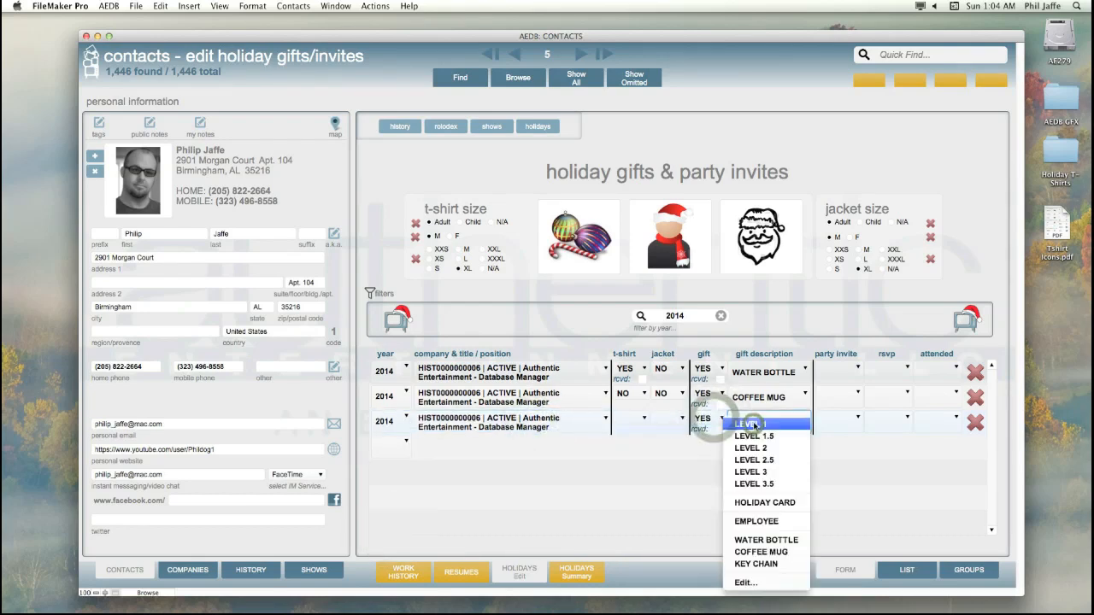
click(755, 564)
click(716, 460)
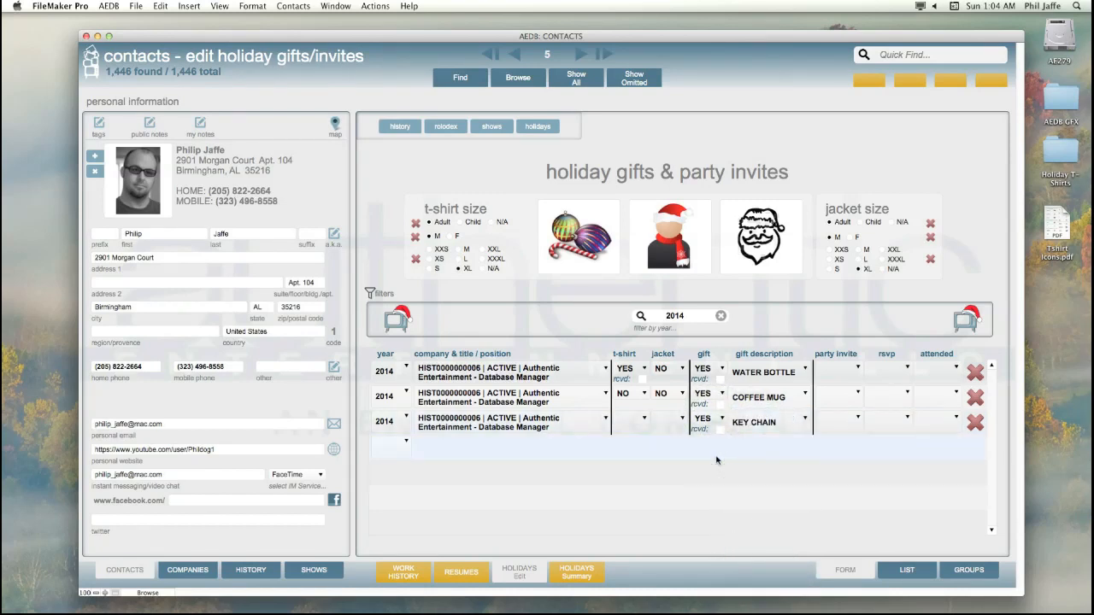
Set both the t-shirt and jacket options of the KEY CHAIN entry to NO
click(637, 420)
click(625, 432)
click(663, 421)
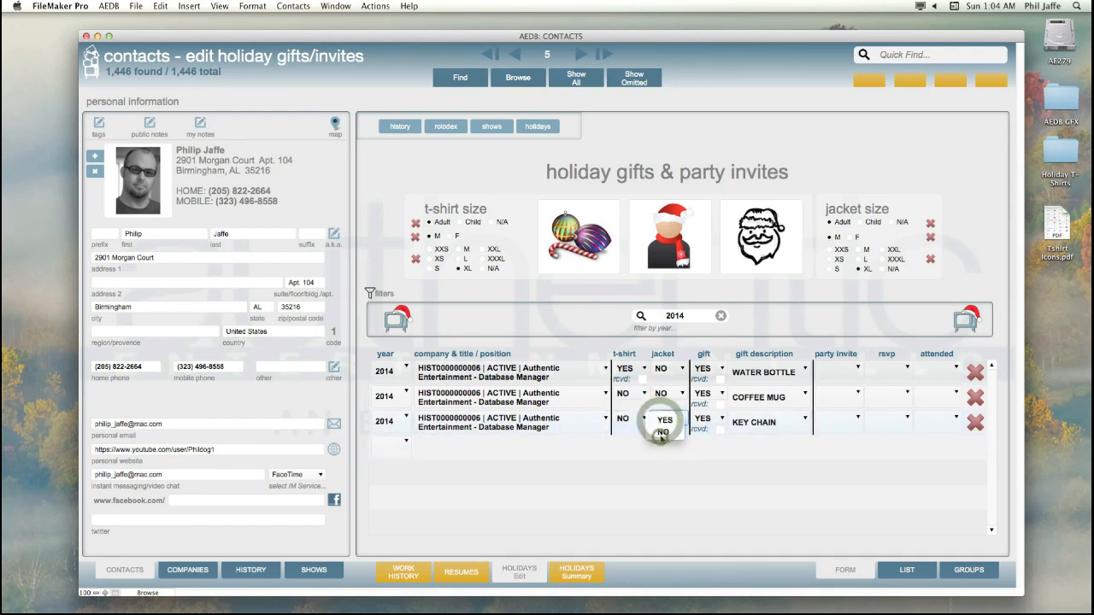
click(663, 432)
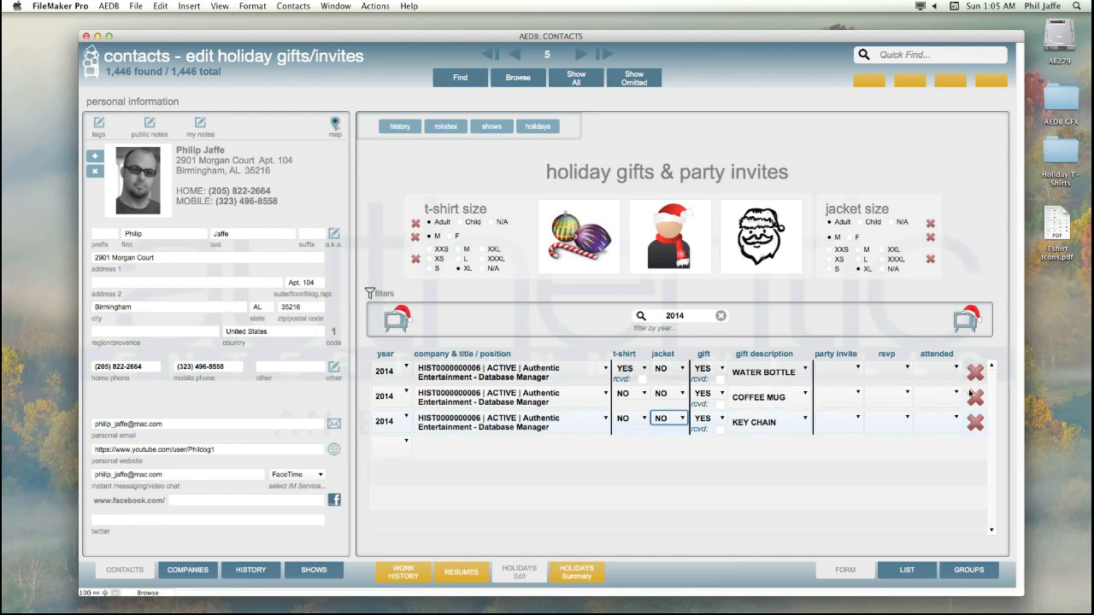
Delete the KEY CHAIN and COFFEE MUG holiday entries for 2014
click(978, 421)
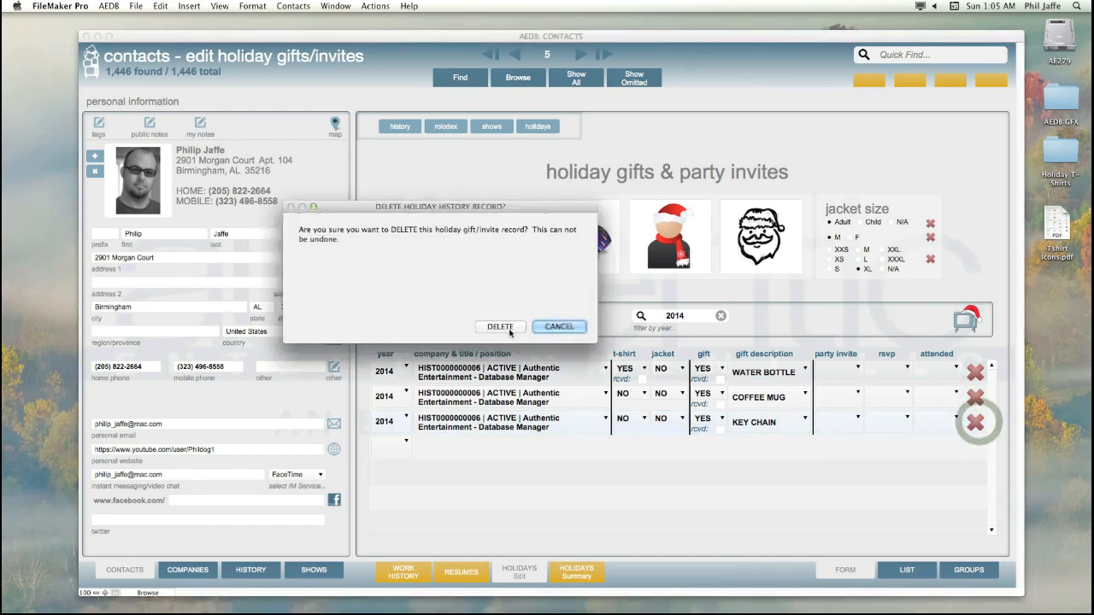
click(504, 326)
click(975, 398)
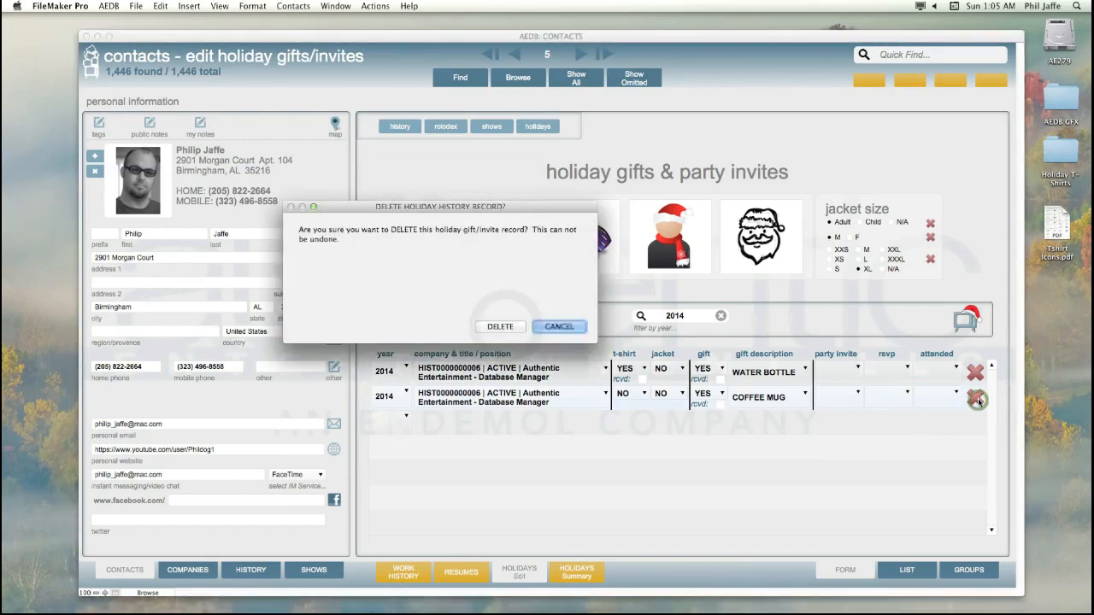
click(493, 327)
Try EMPLOYEE as the remaining 2014 entry's gift description and switch it back to WATER BOTTLE
click(748, 373)
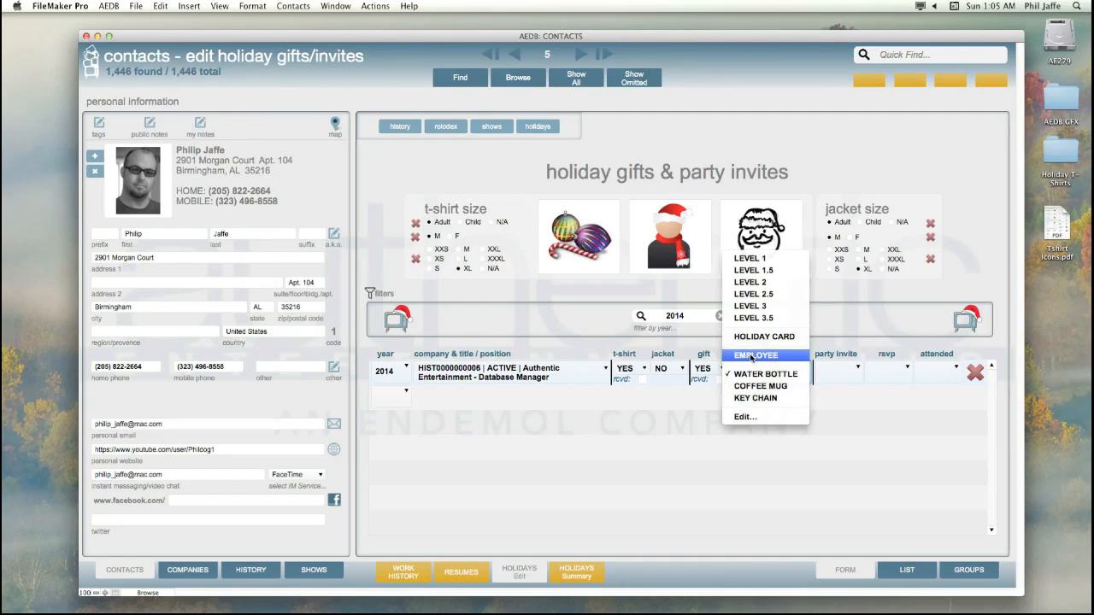
click(752, 356)
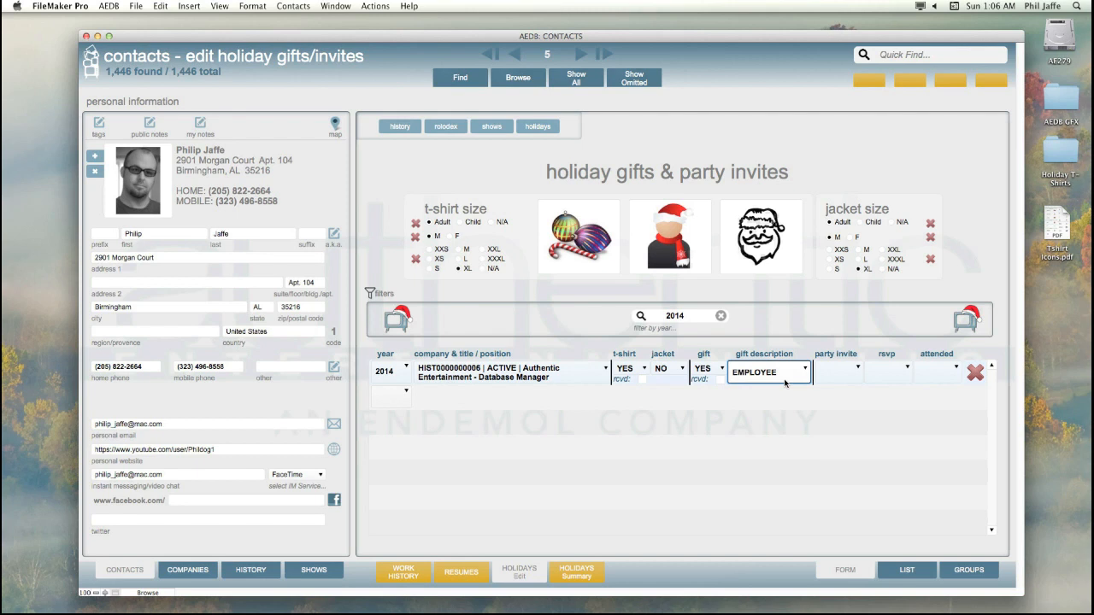
click(782, 375)
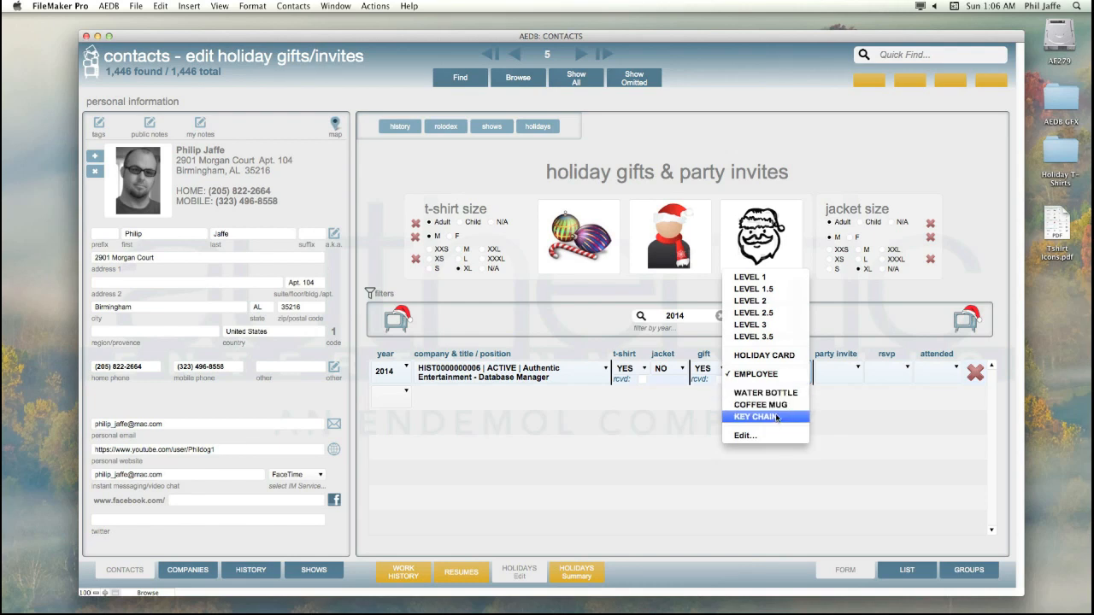
click(774, 393)
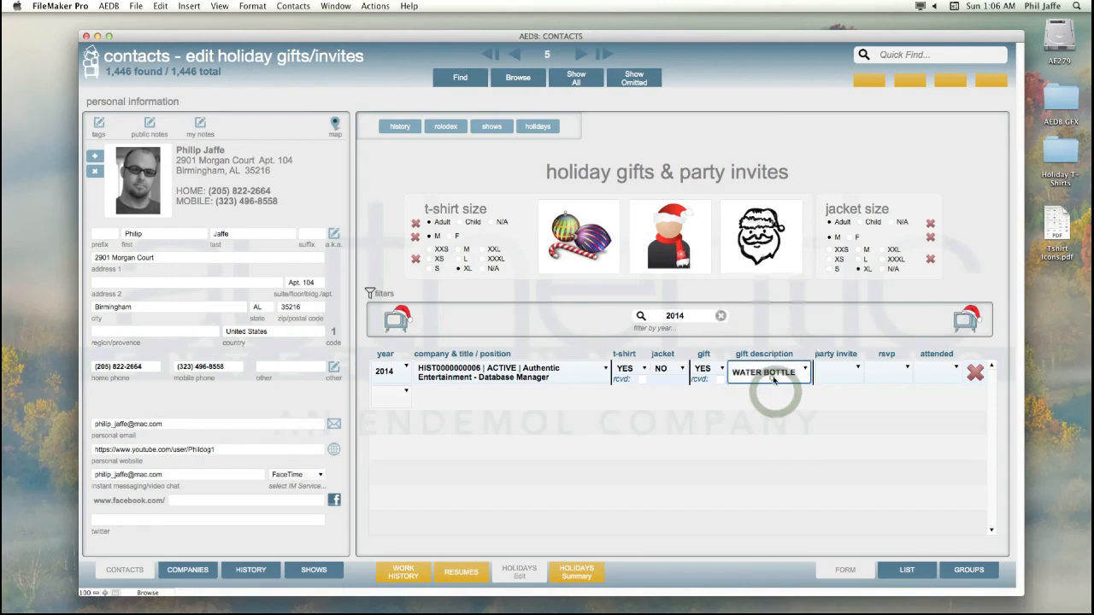
Change the 2014 entry's gift description to EMPLOYEE and then to LEVEL 1
click(774, 381)
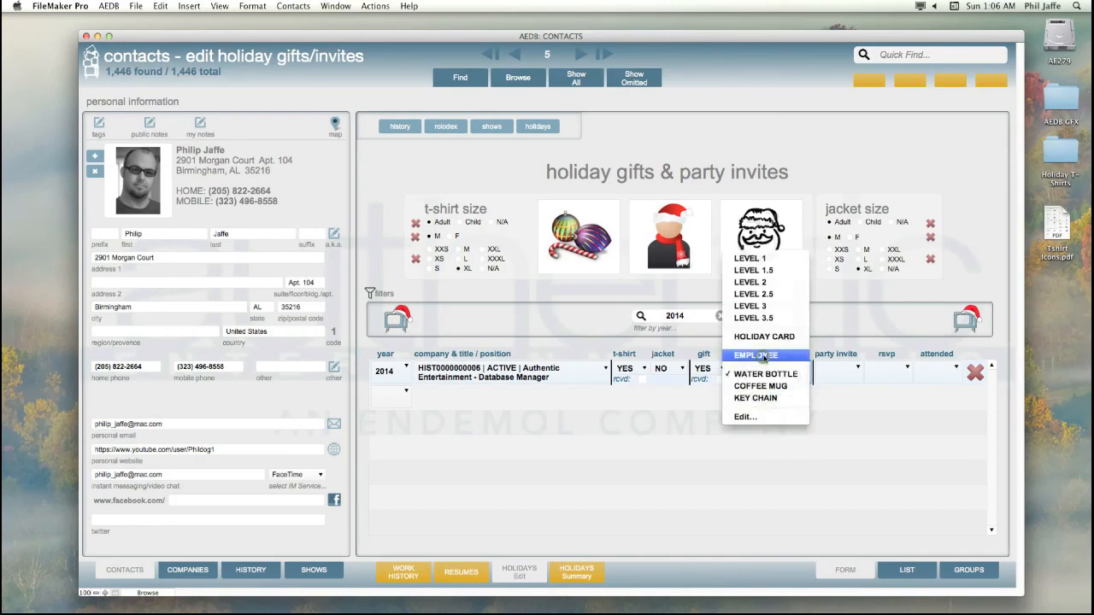
click(764, 356)
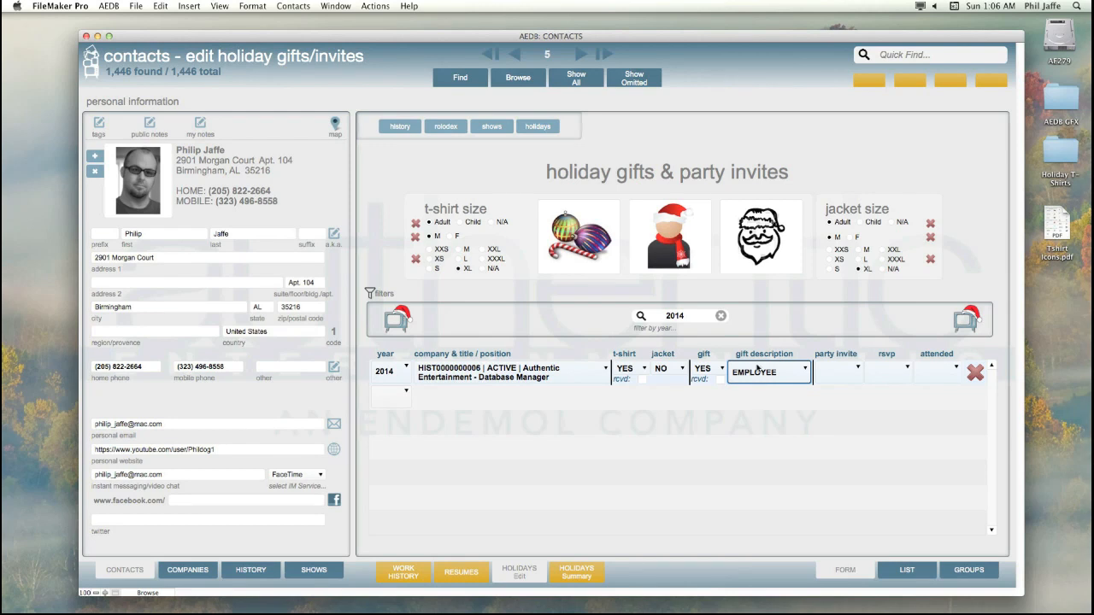
click(753, 376)
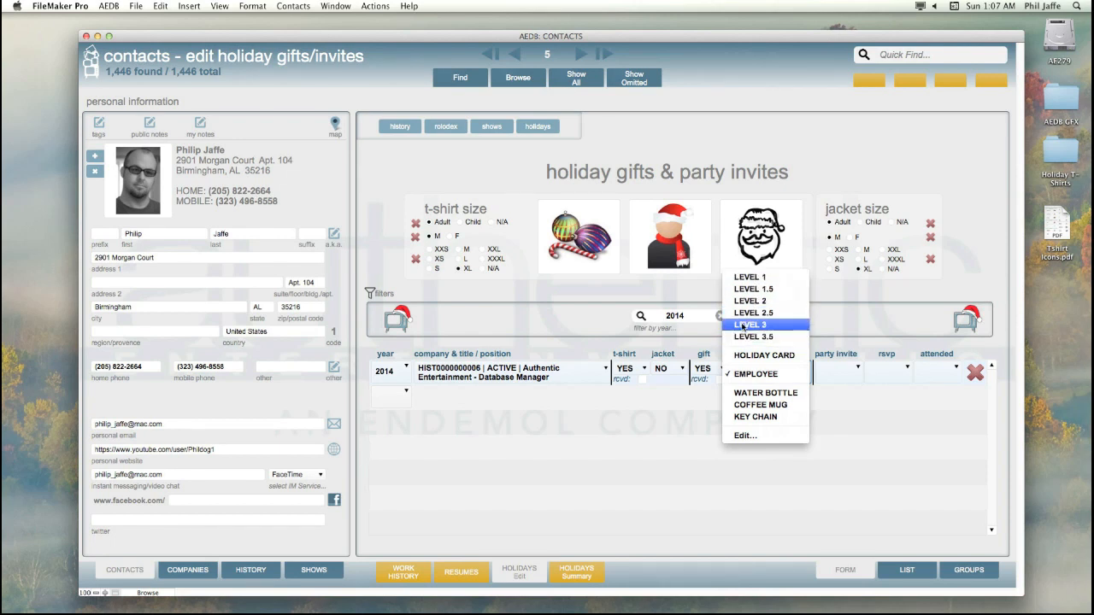
click(758, 277)
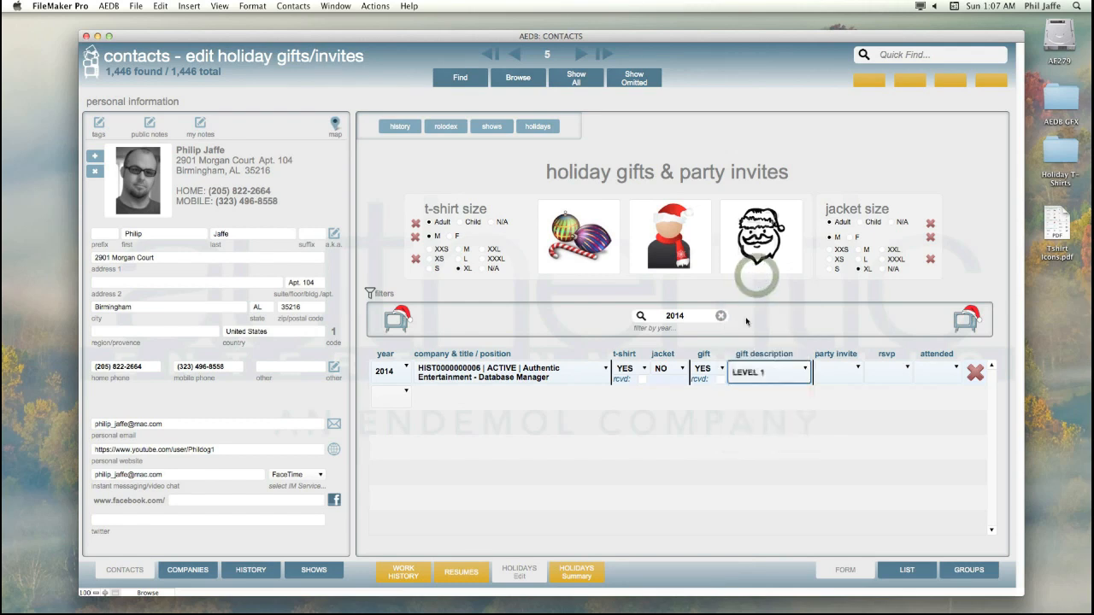
Set the remaining 2014 entry's gift description to WATER BOTTLE
click(746, 376)
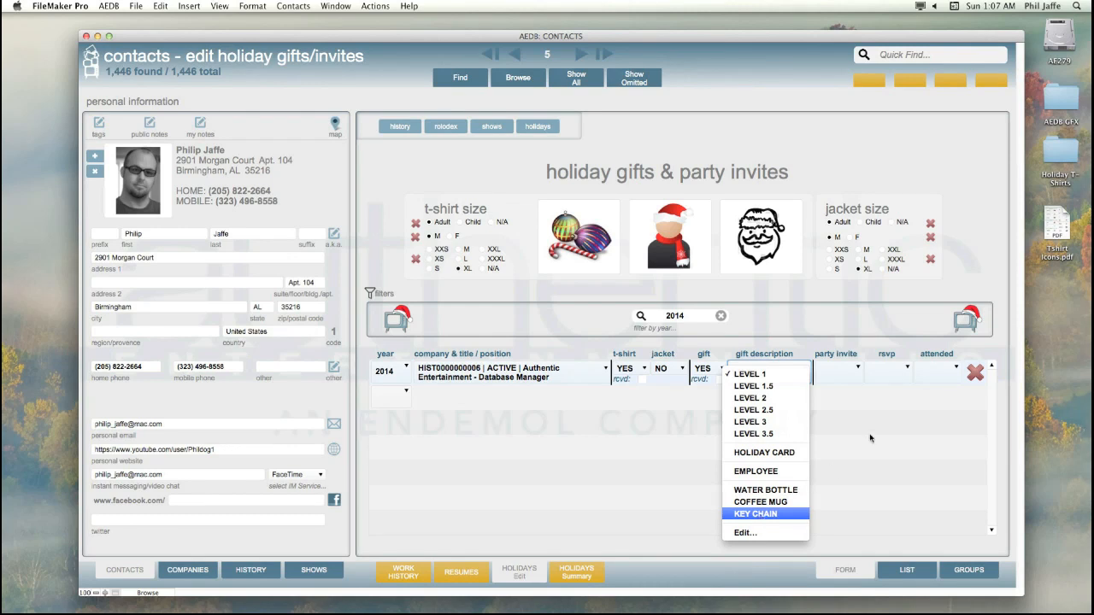
click(780, 376)
click(780, 382)
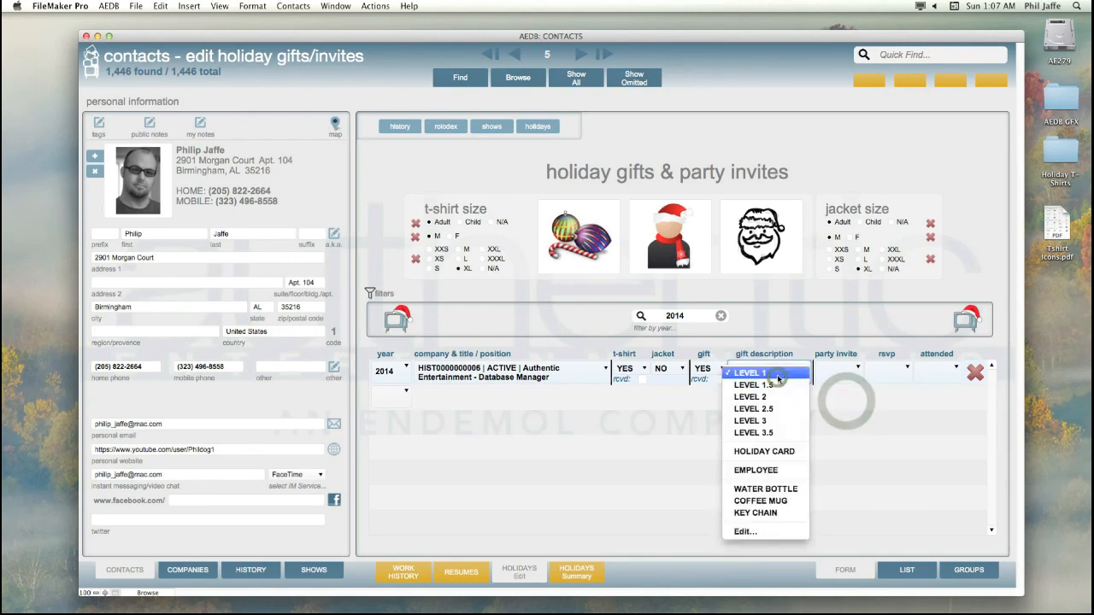
click(768, 489)
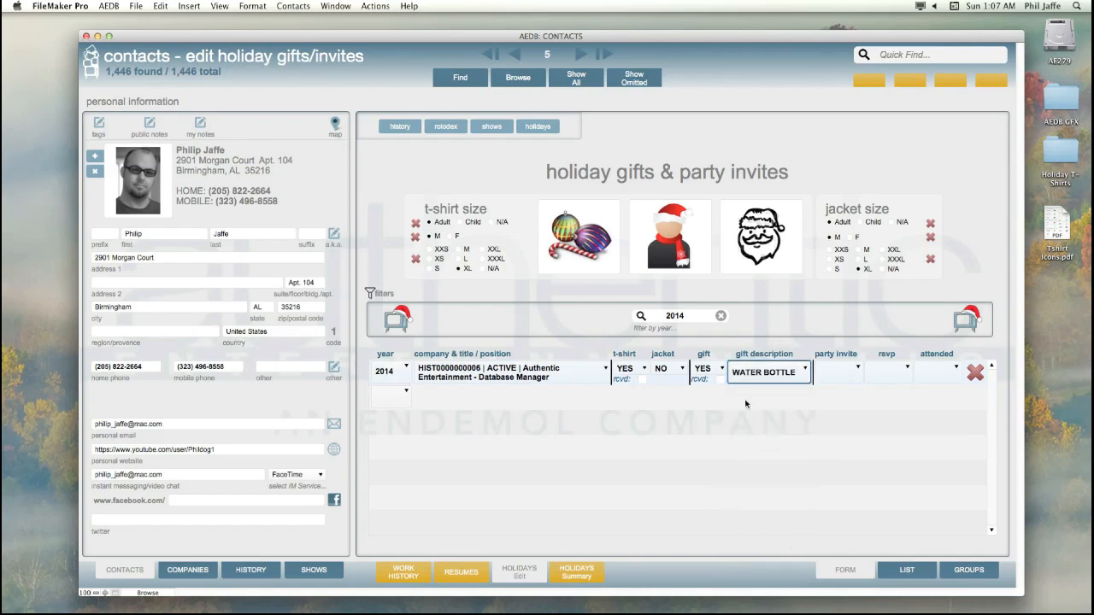
Add a 2015 holiday entry with the active Authentic Entertainment - Database Manager position and set its gift to YES
click(391, 397)
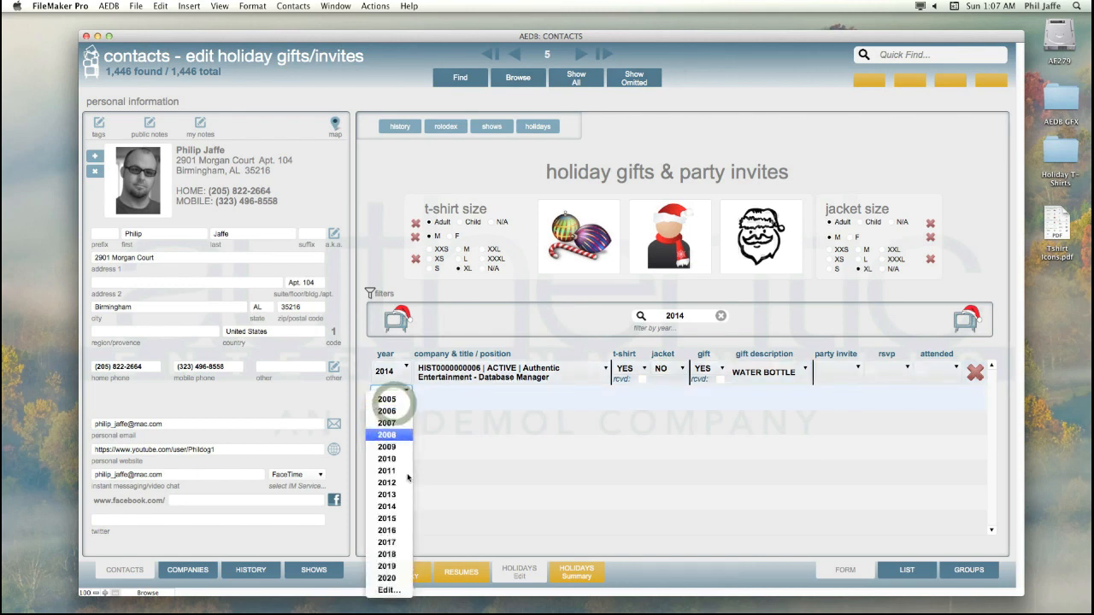
click(387, 518)
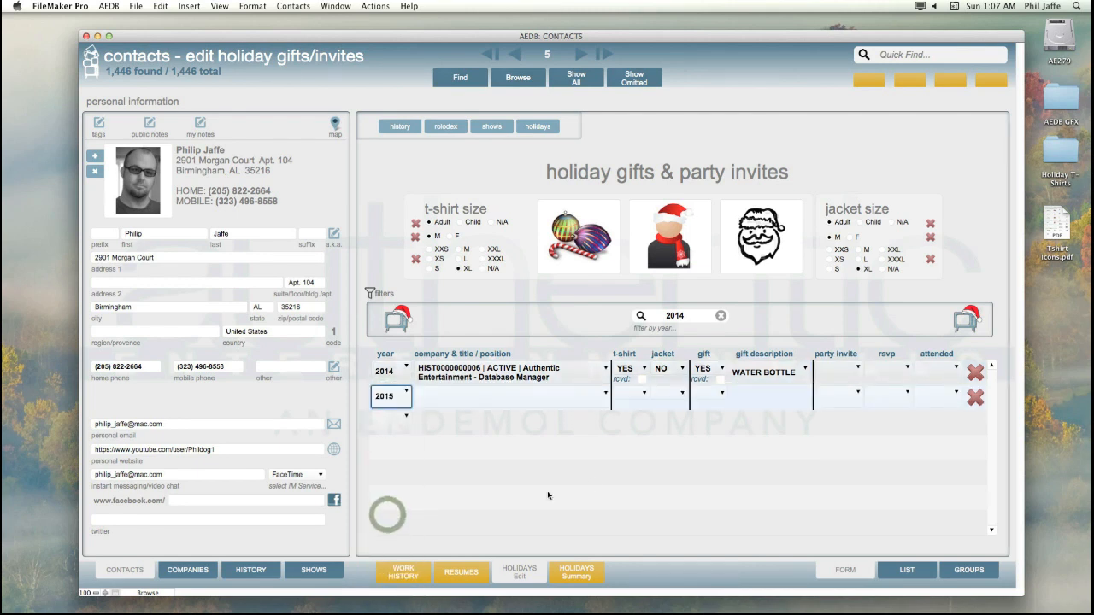
click(554, 399)
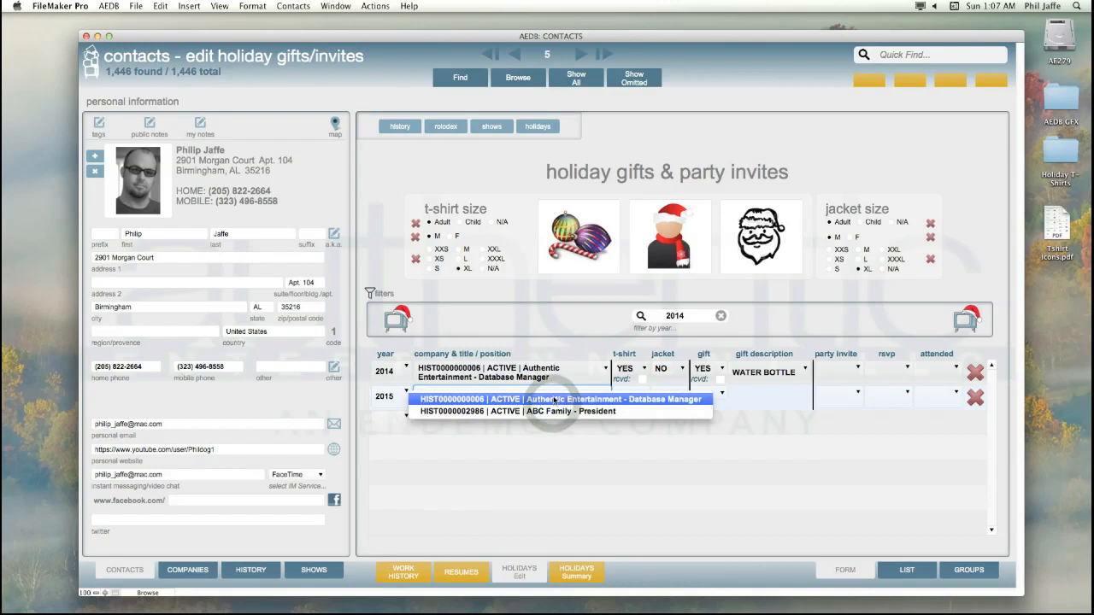
click(554, 400)
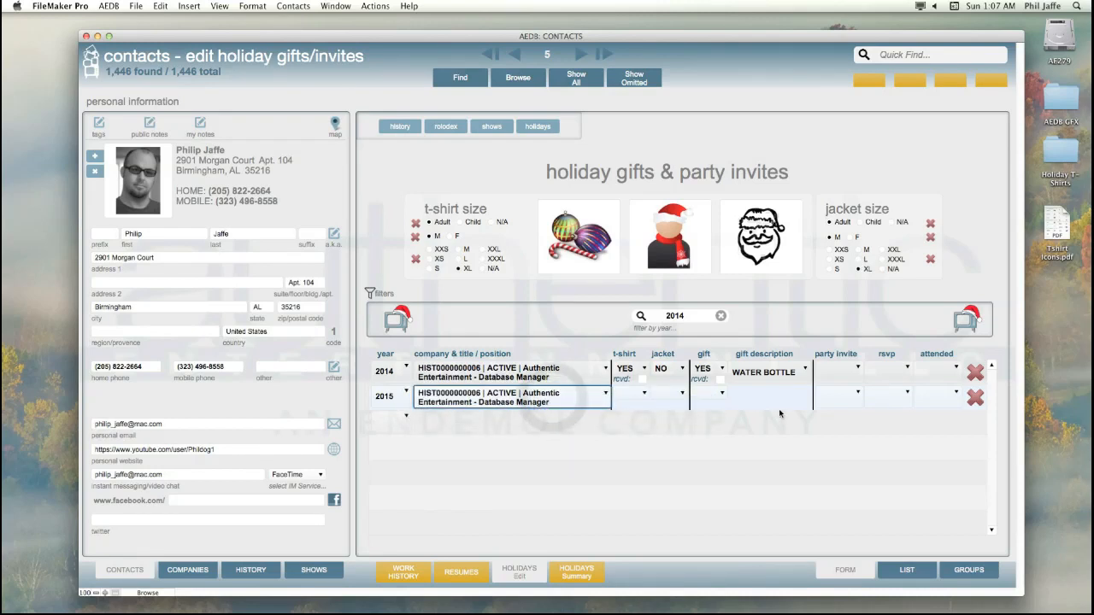
click(708, 395)
click(706, 395)
Remove WATER BOTTLE from the gift description value list, save it, and check the 2015 entry's gift description choices
click(758, 400)
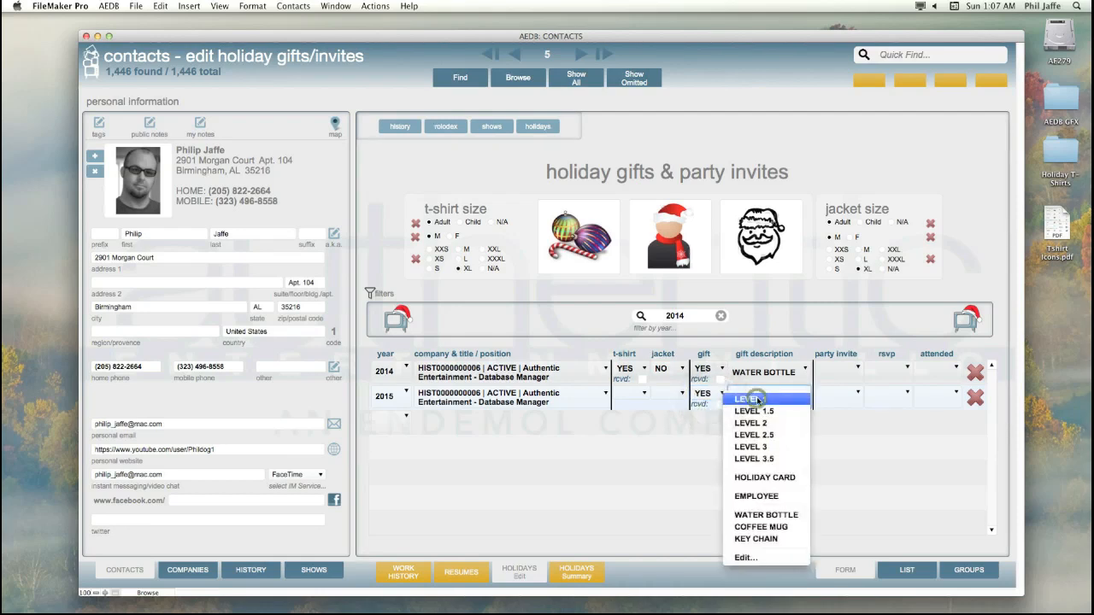
click(760, 557)
click(522, 251)
triple_click(522, 251)
key(BackSpace)
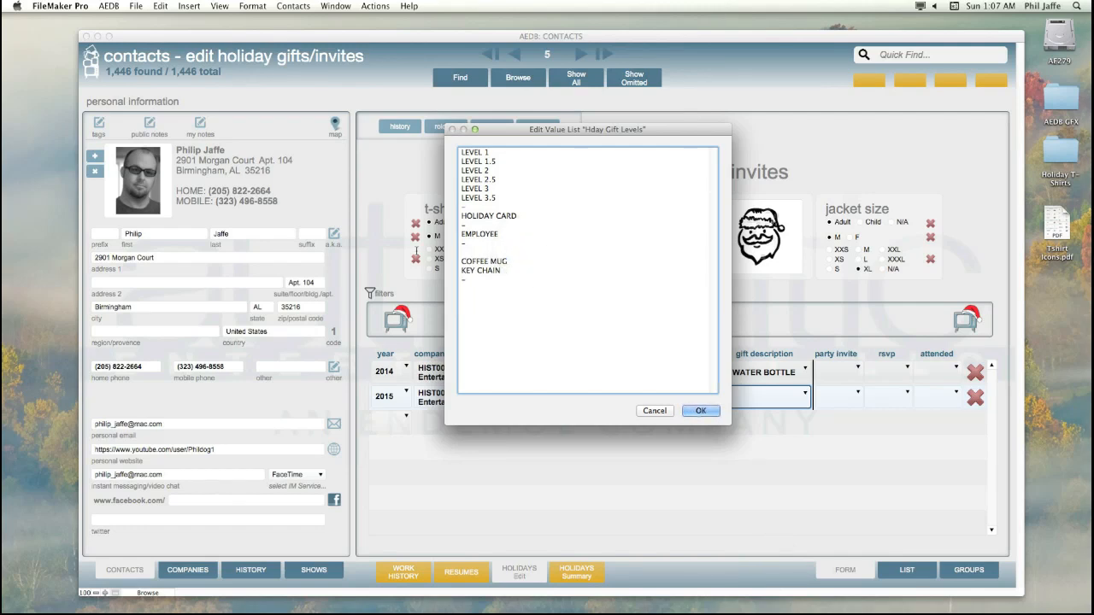
key(BackSpace)
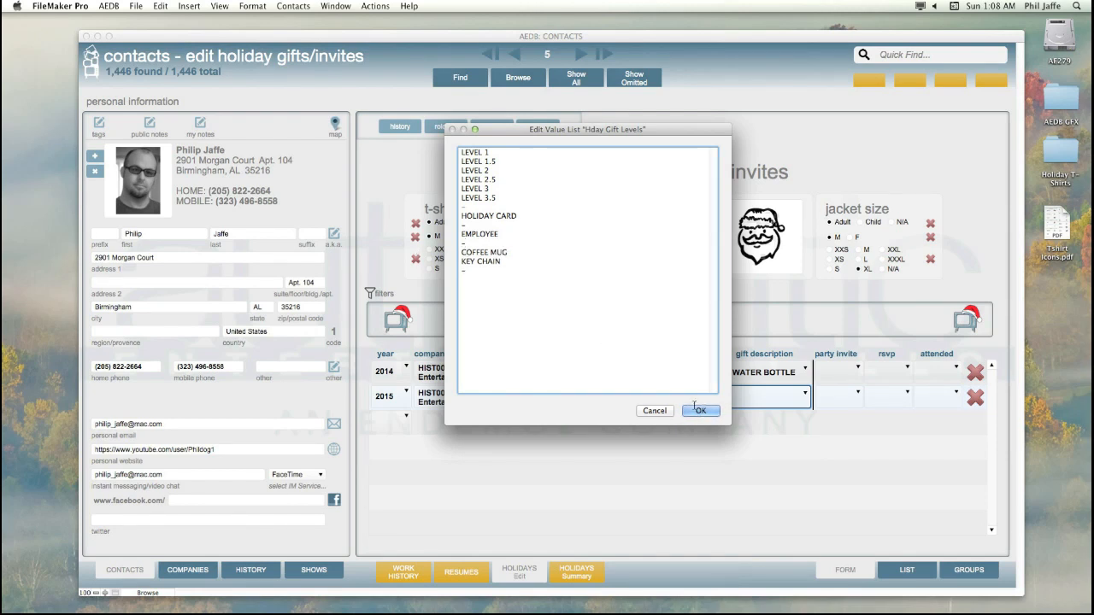
click(699, 410)
click(752, 419)
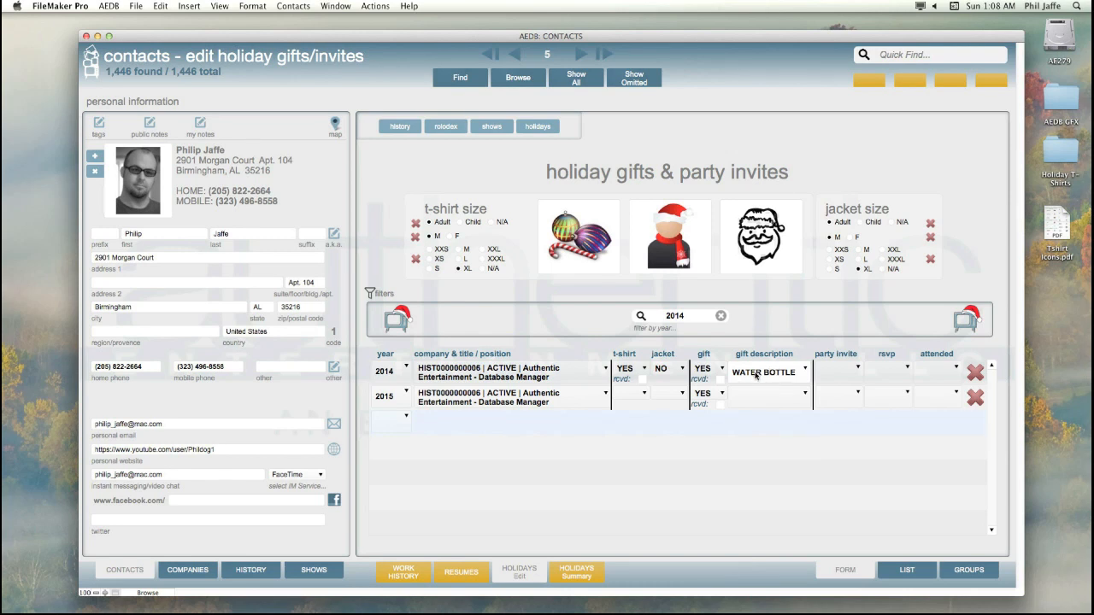
click(758, 402)
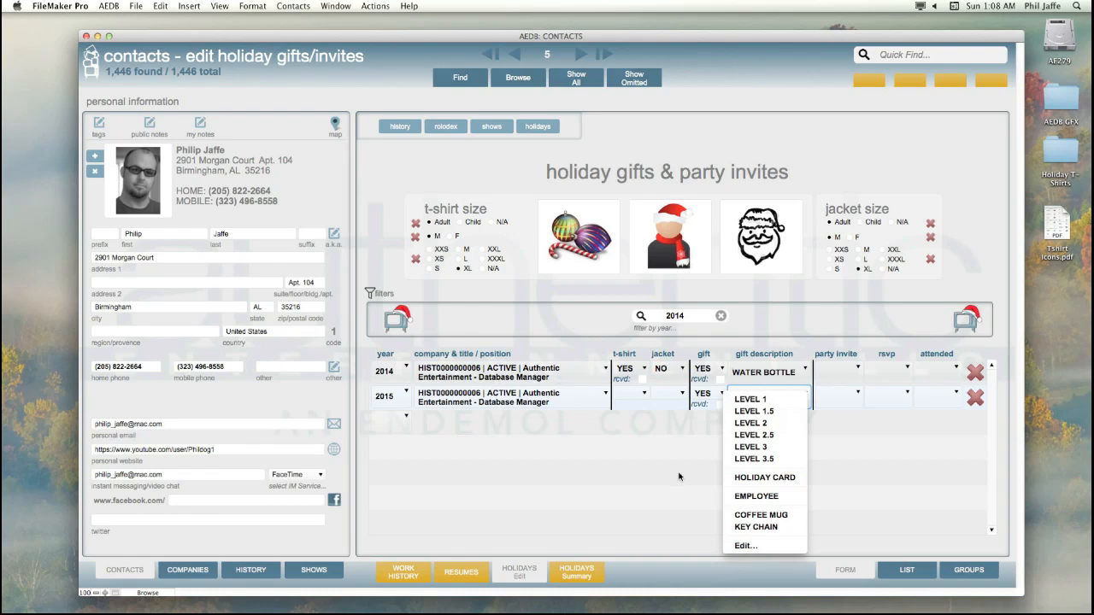
click(668, 429)
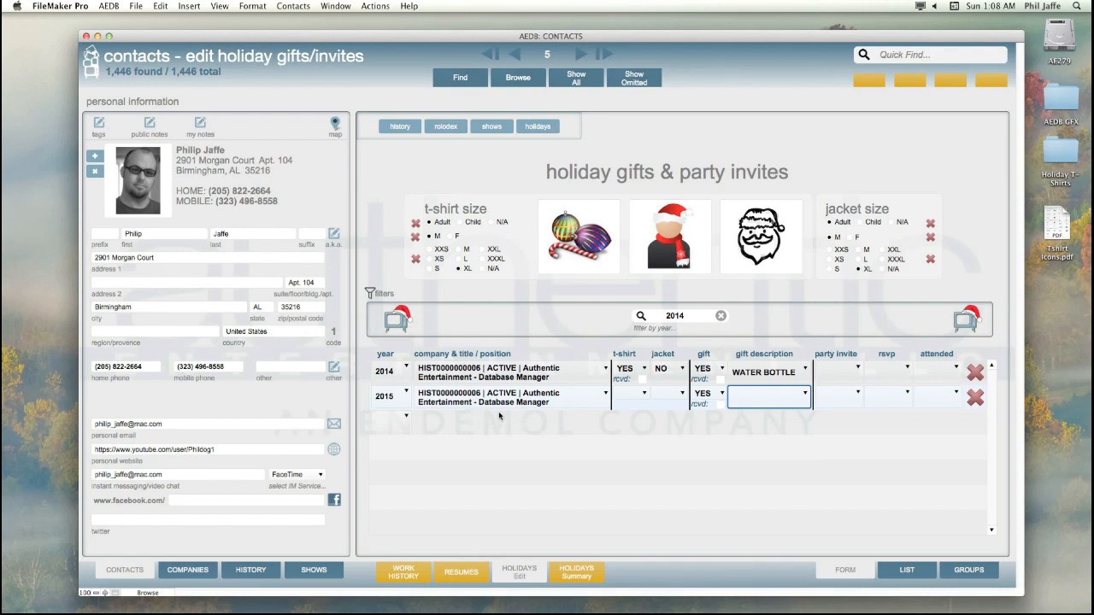
Change the 2015 entry to year 2014 with the active ABC Family - President position and the gift description LEVEL 1
click(523, 400)
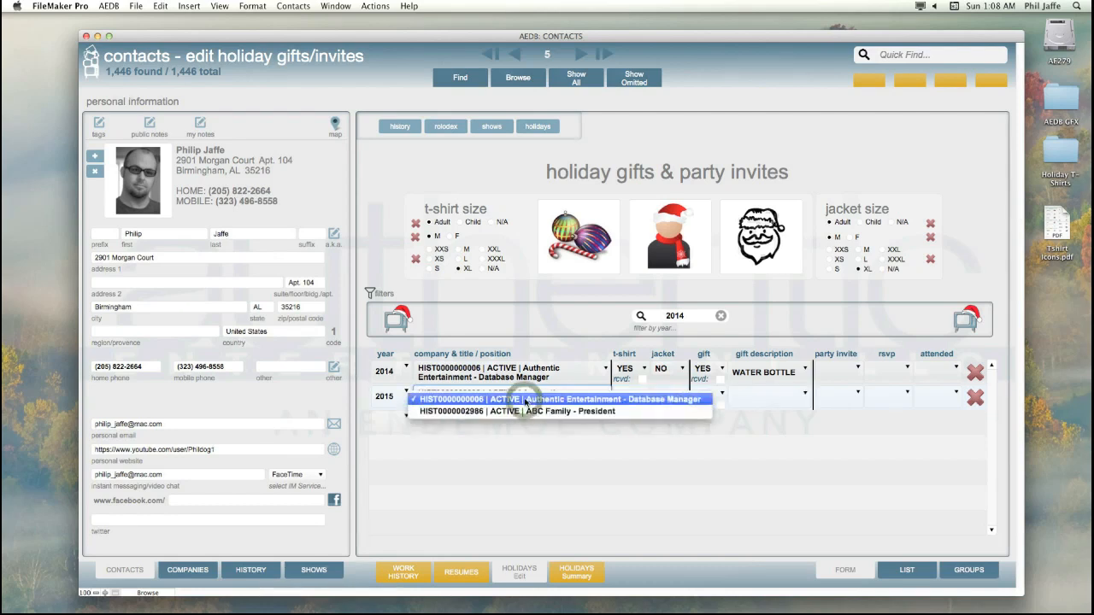
click(421, 400)
click(382, 397)
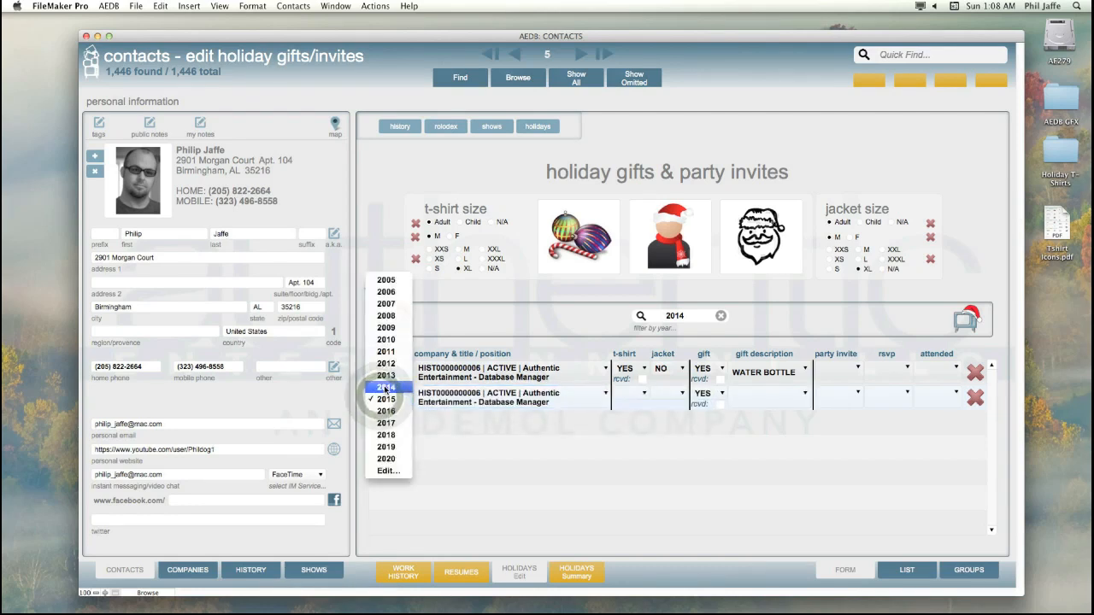
click(385, 389)
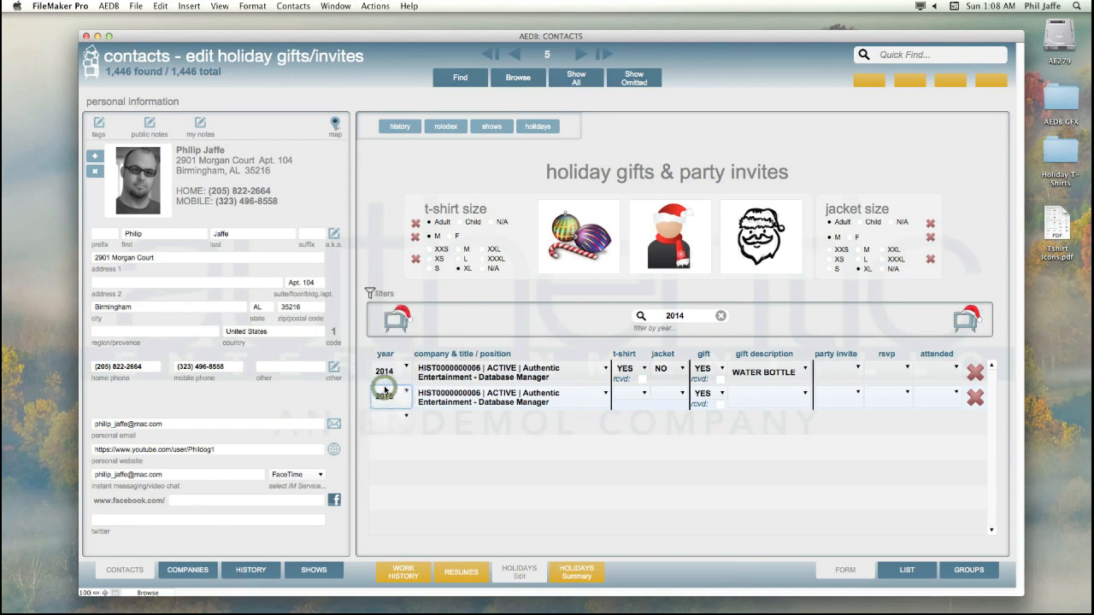
click(513, 399)
click(518, 413)
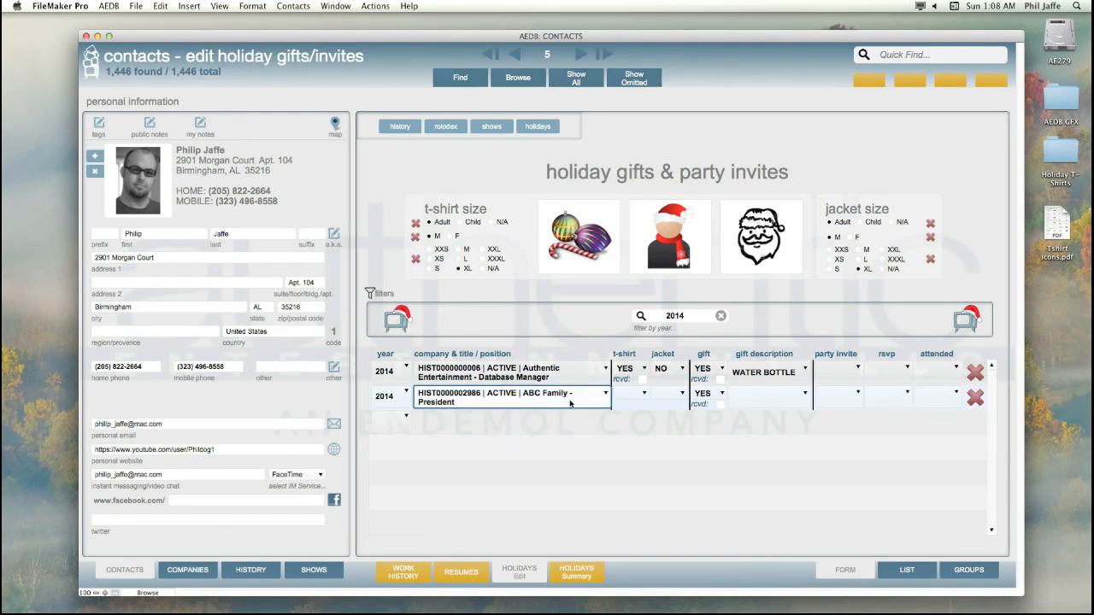
click(759, 395)
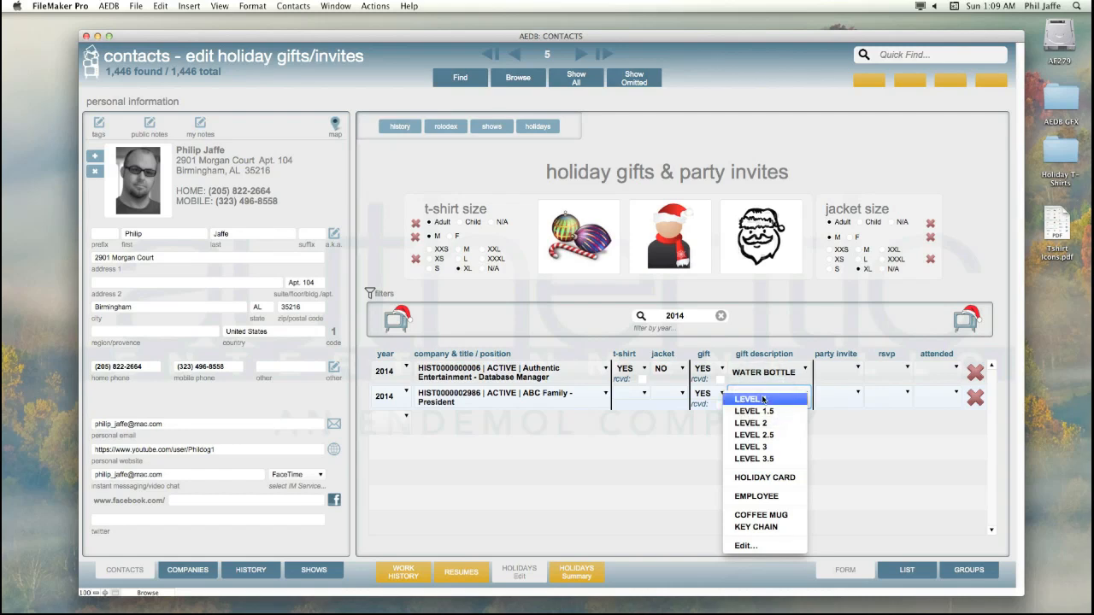
click(763, 399)
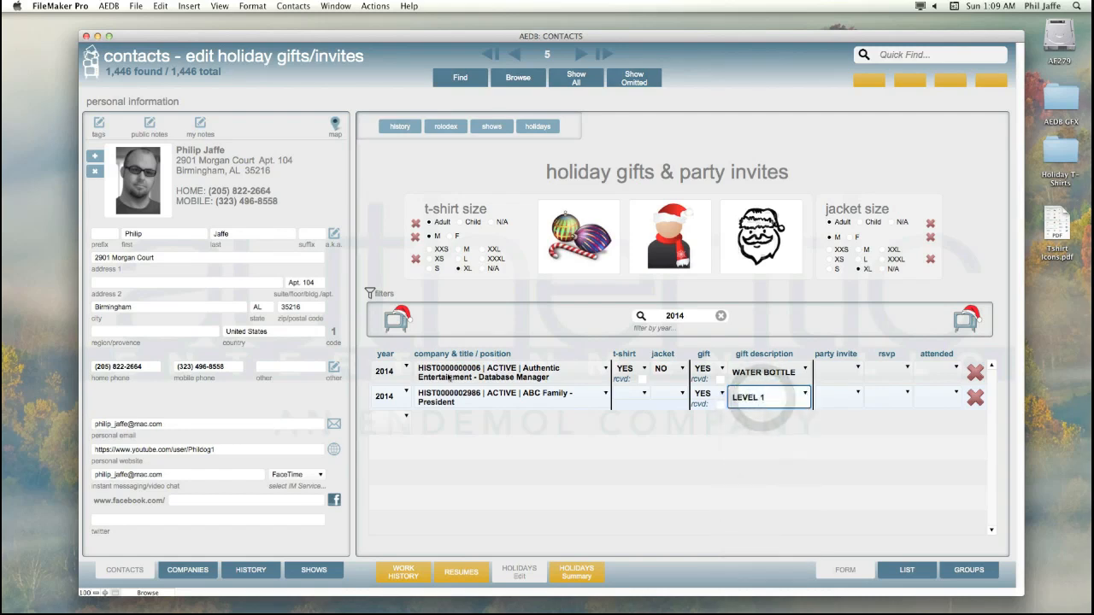
Add another 2014 holiday entry with the active ABC Family - President position and set its gift to YES
click(401, 420)
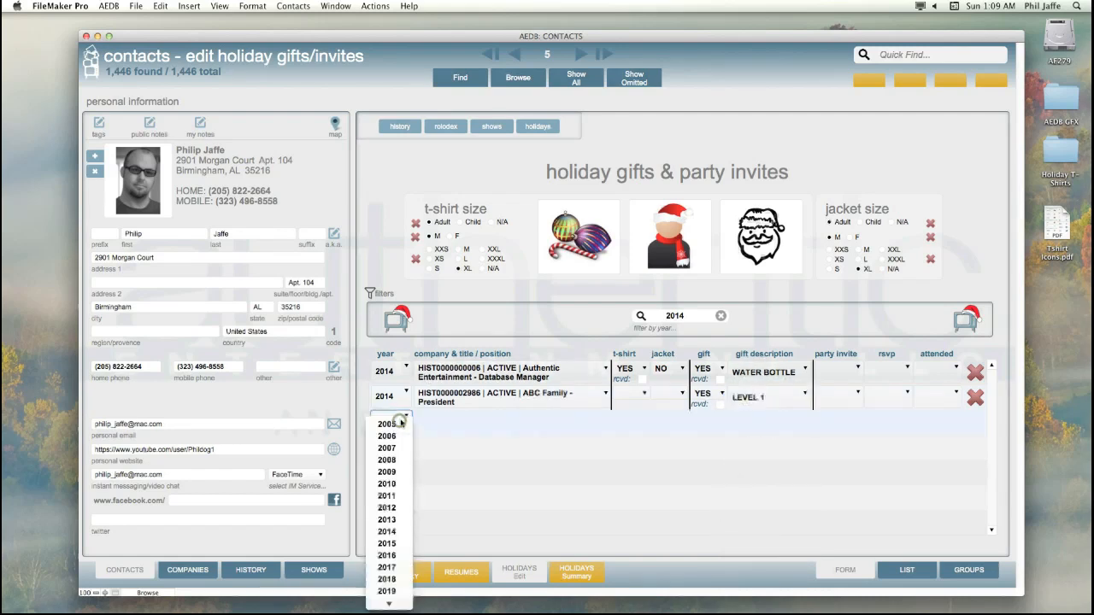
click(390, 532)
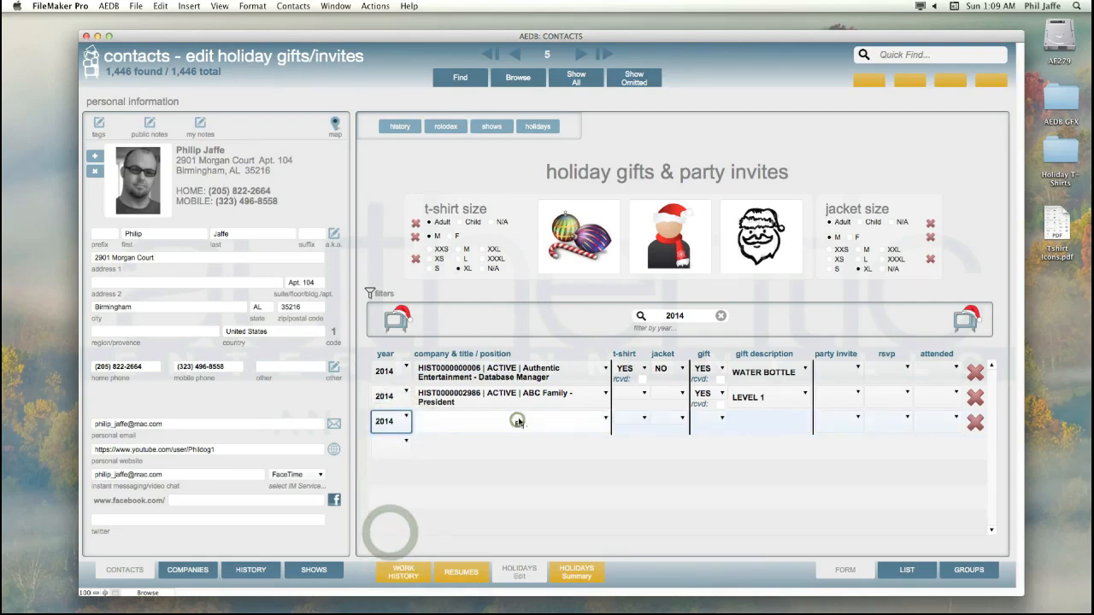
click(518, 420)
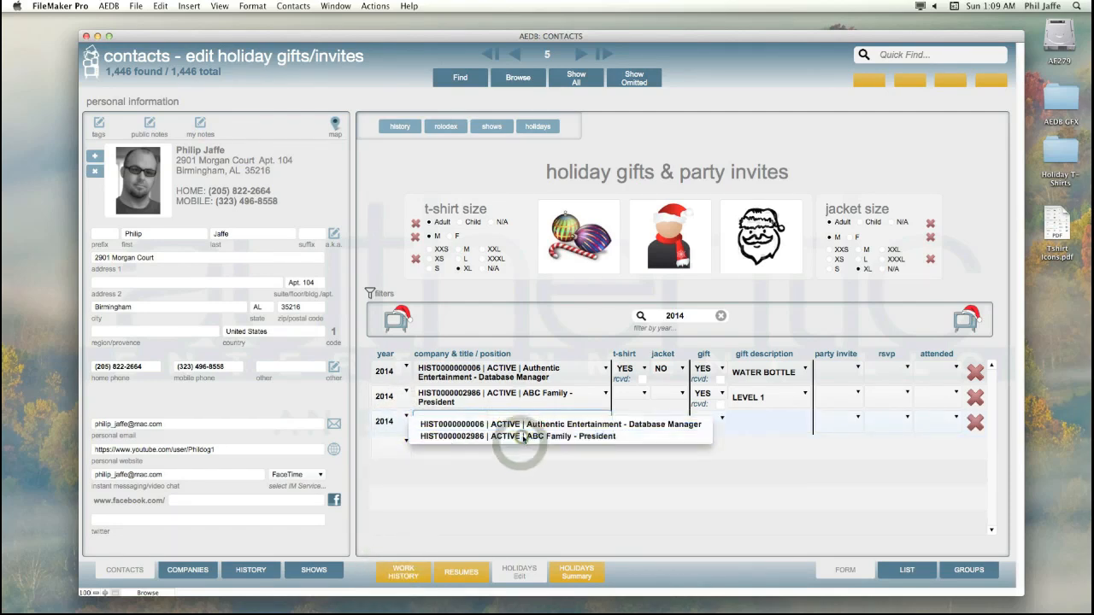
click(519, 437)
click(708, 423)
click(706, 422)
Add iPad with a separator line above HOLIDAY CARD in the gift description value list and save the list
click(758, 421)
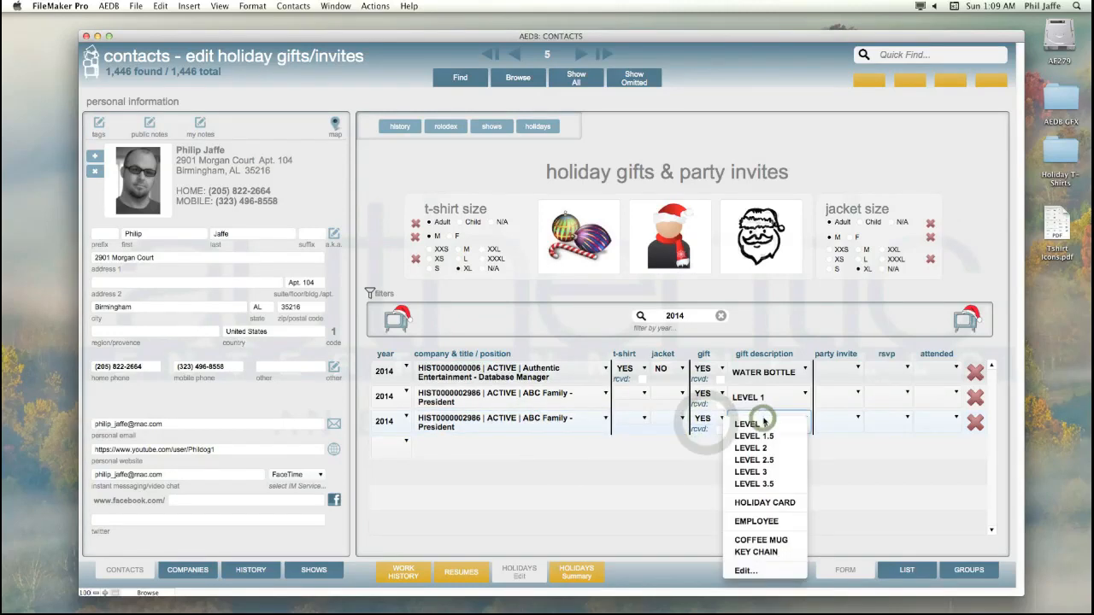
click(758, 572)
click(497, 270)
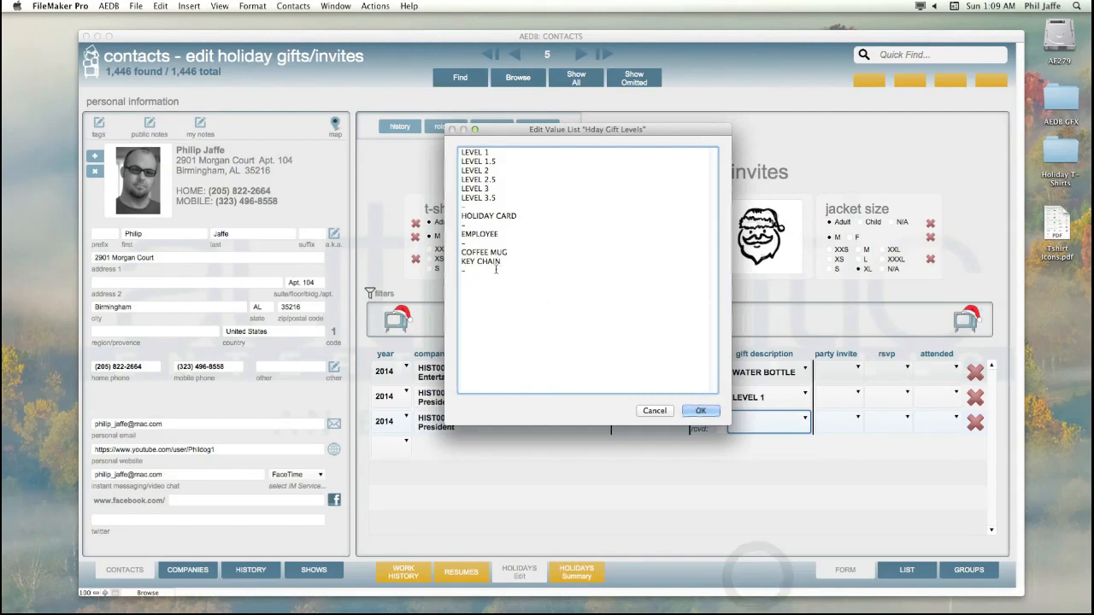
click(522, 207)
key(Return)
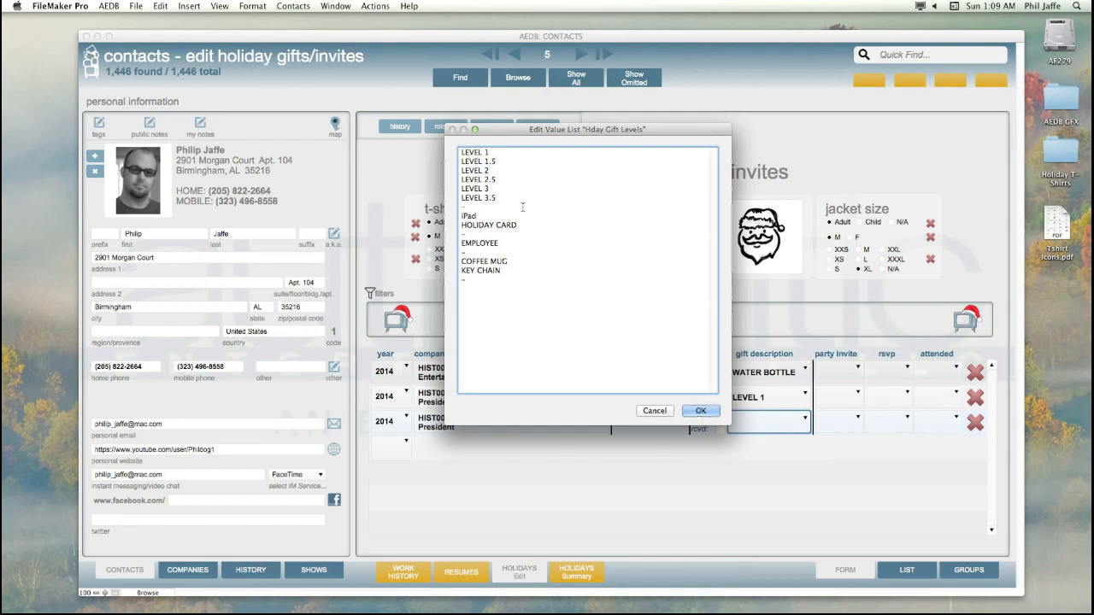
text(iPad)
key(Return)
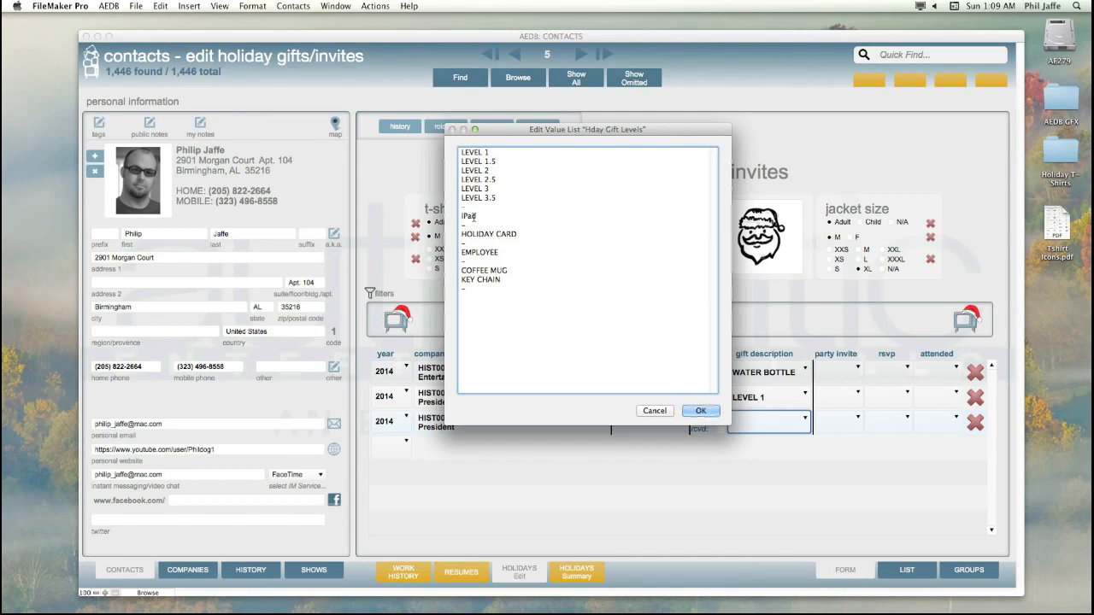
click(701, 411)
Set the new 2014 ABC Family entry's gift description to iPad and commit the entry
click(792, 421)
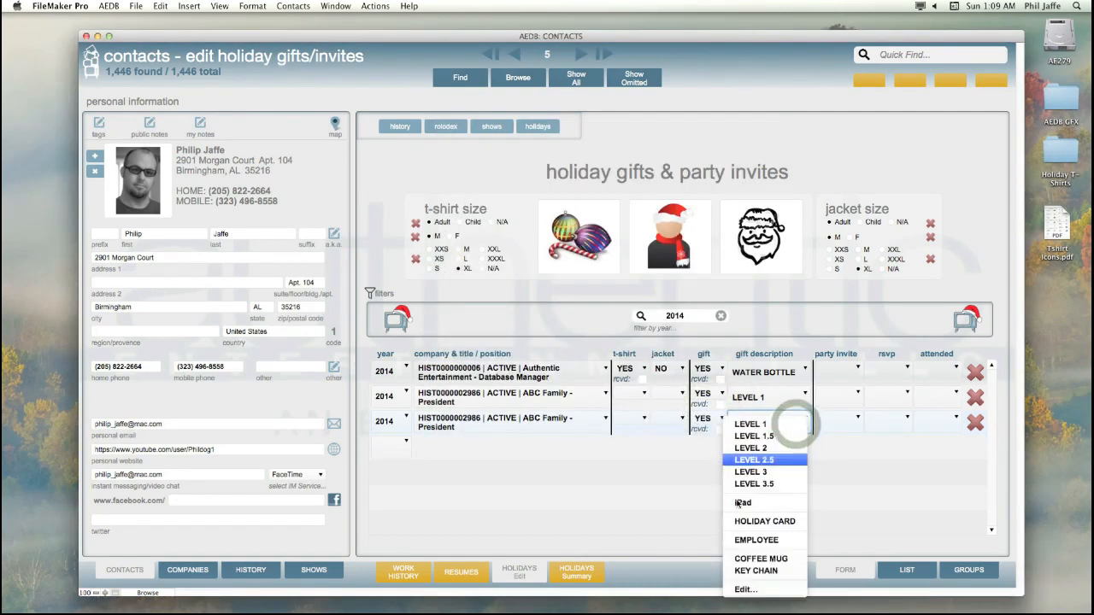
click(743, 506)
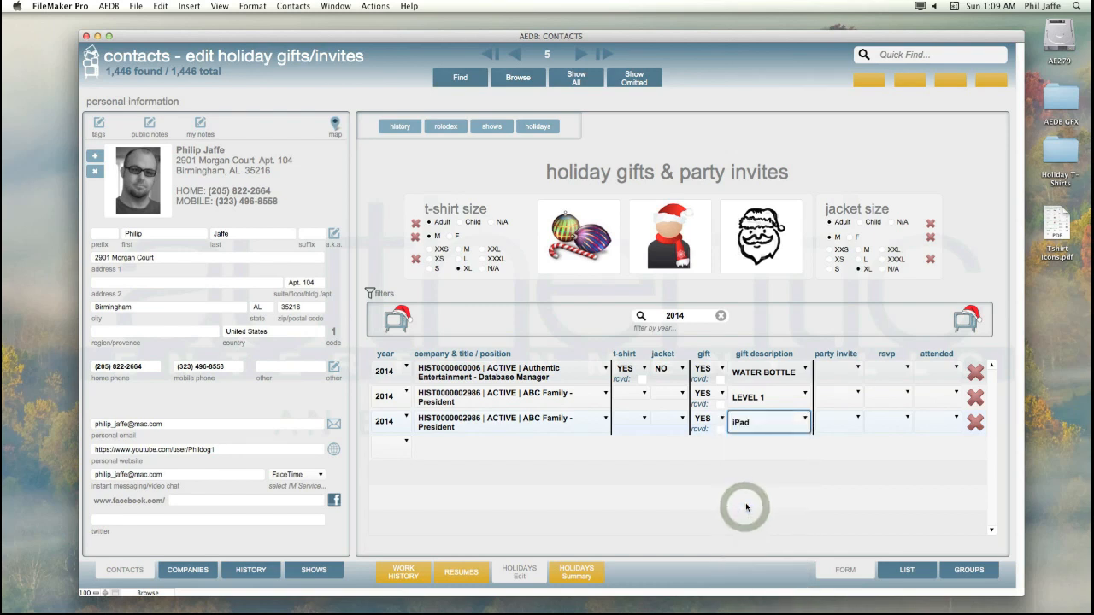
click(738, 456)
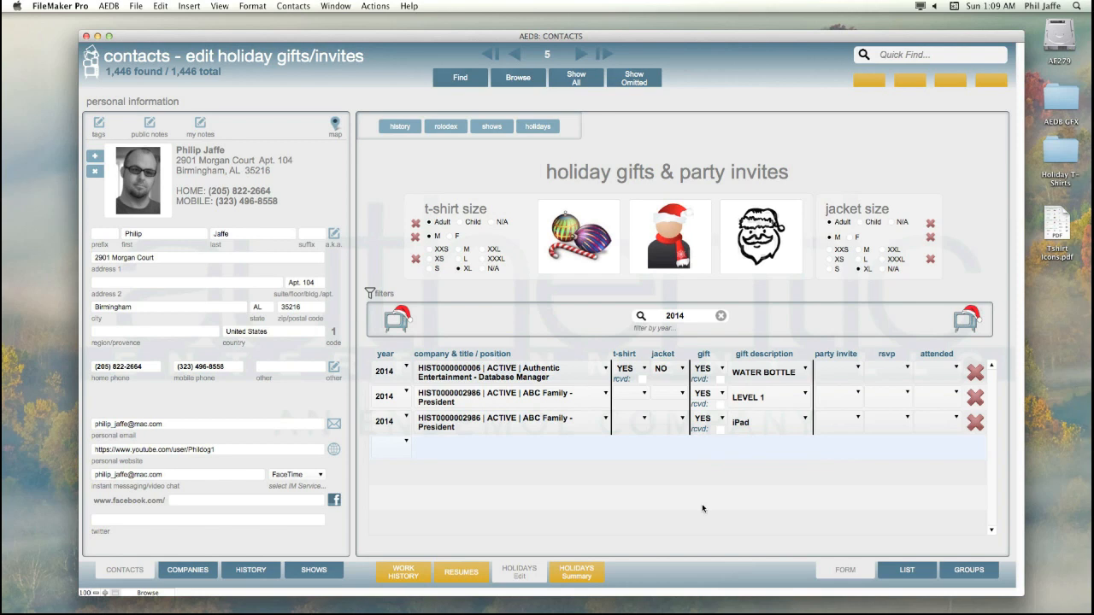
Open the holidays summary, check its preferences, and find all companies' gift records for 2014
click(587, 571)
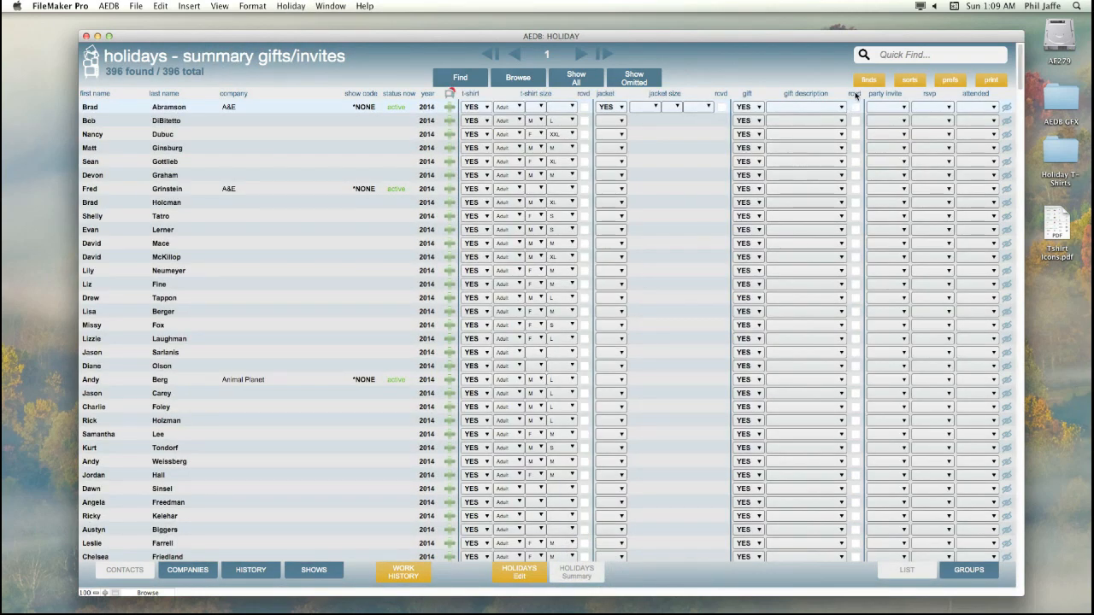
click(950, 81)
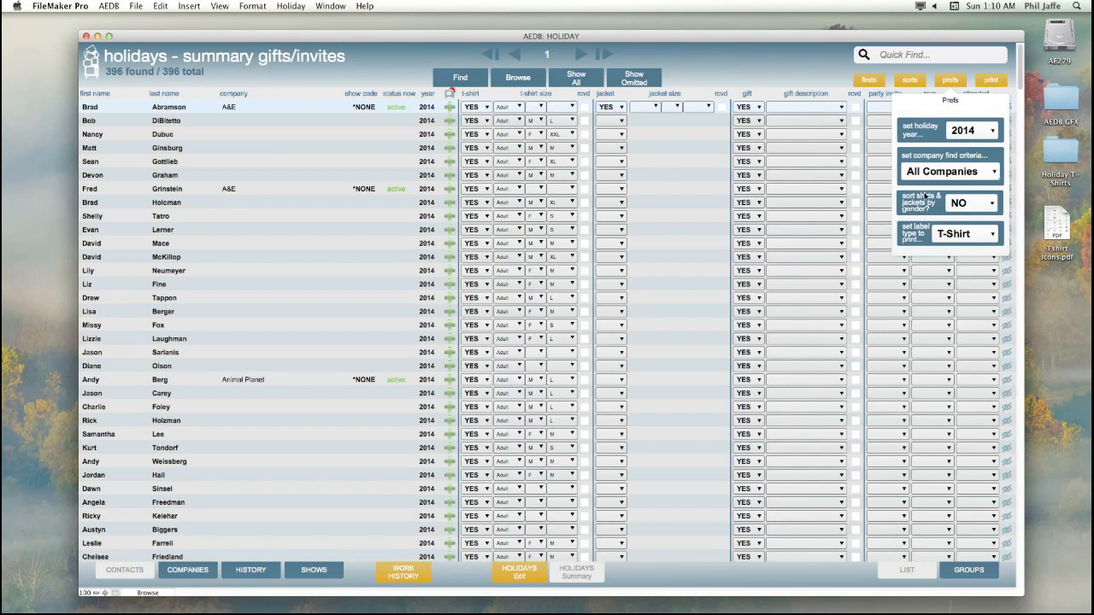
click(879, 84)
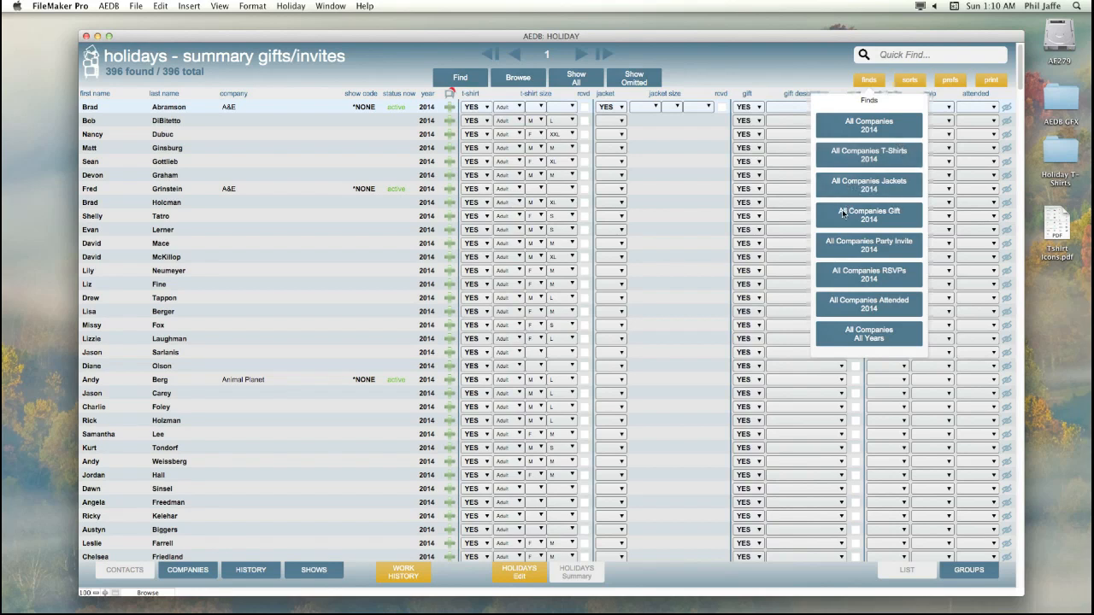
click(884, 220)
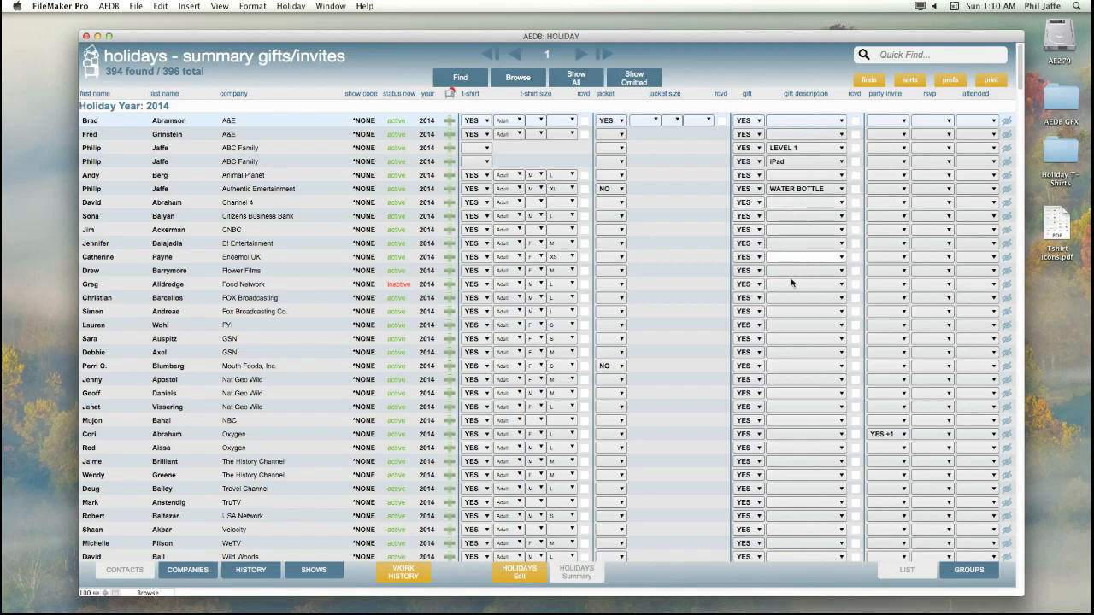
Check the gift description choices on the CNBC record and sort the found records by Year, Company, Contact
click(788, 230)
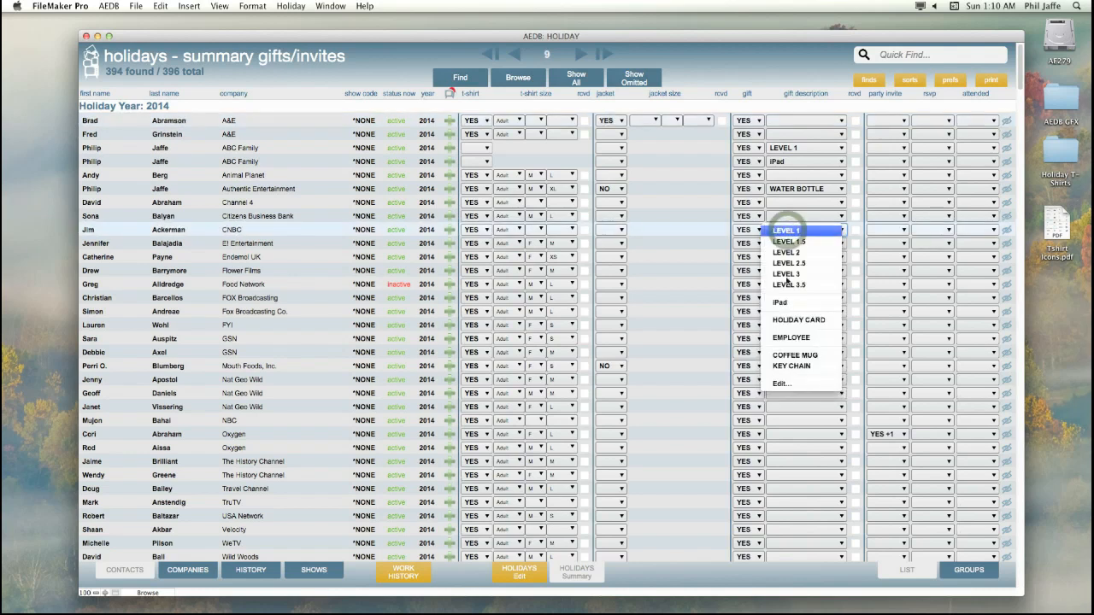
click(690, 224)
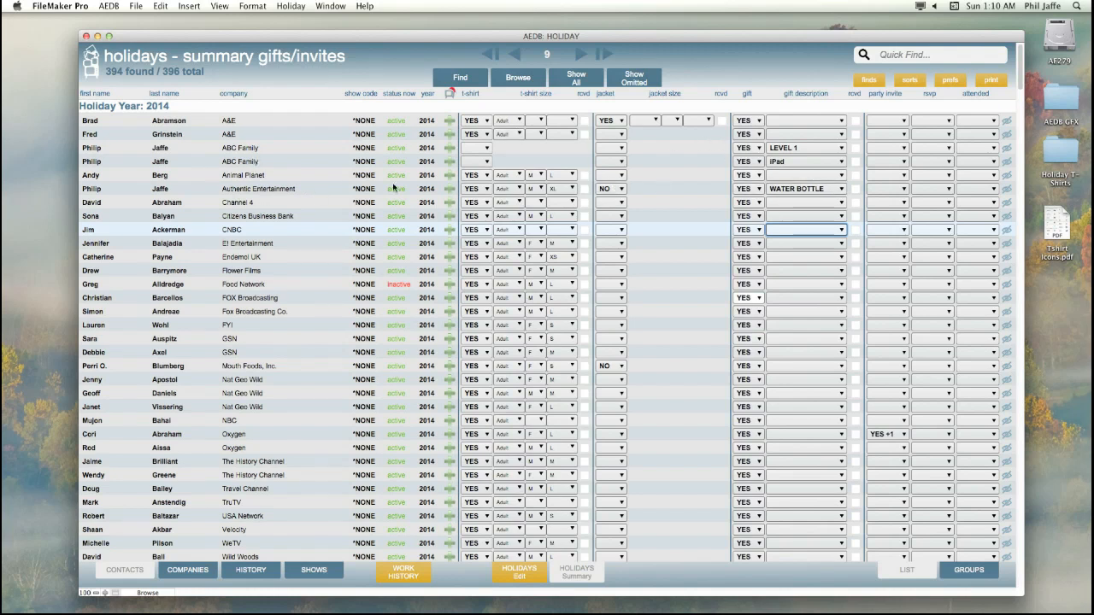
click(908, 80)
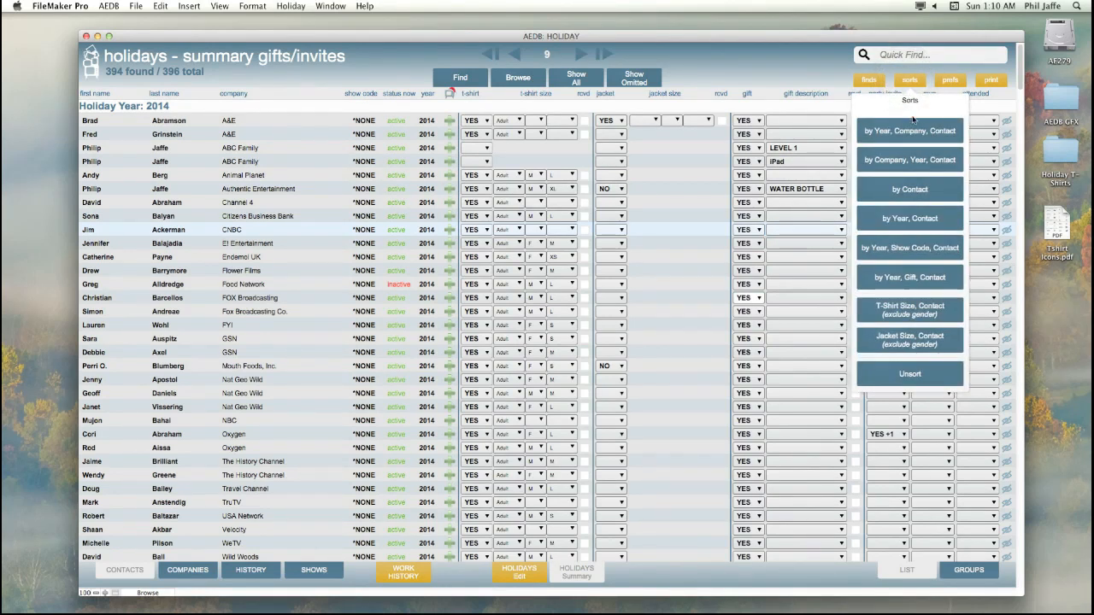
click(910, 132)
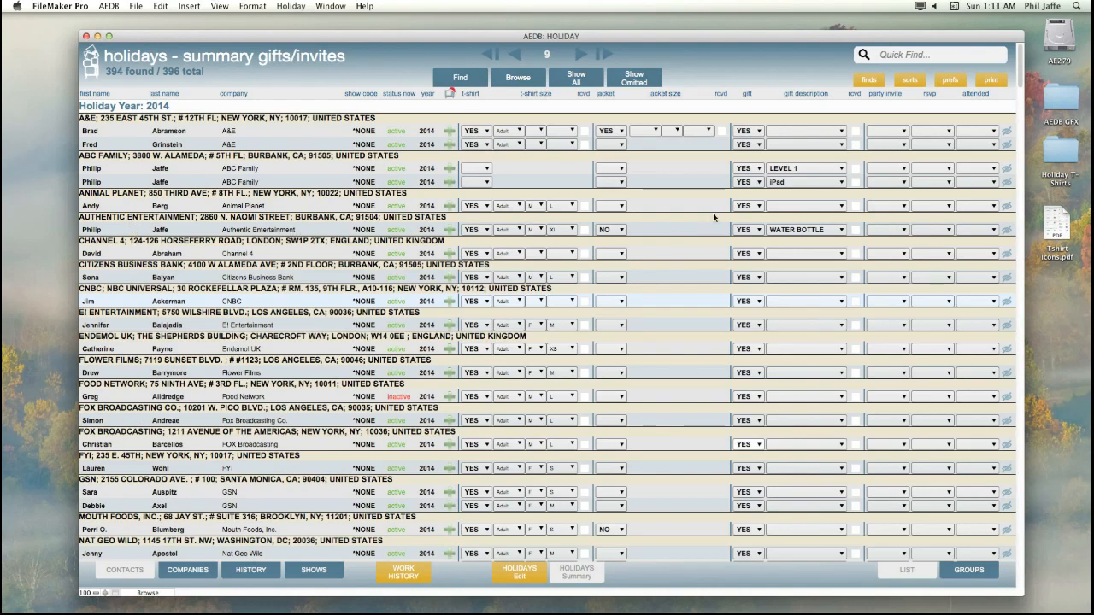
Preview the 2014 Gifts Checklist report, examine its gift column, and return to the holidays summary without printing
click(994, 79)
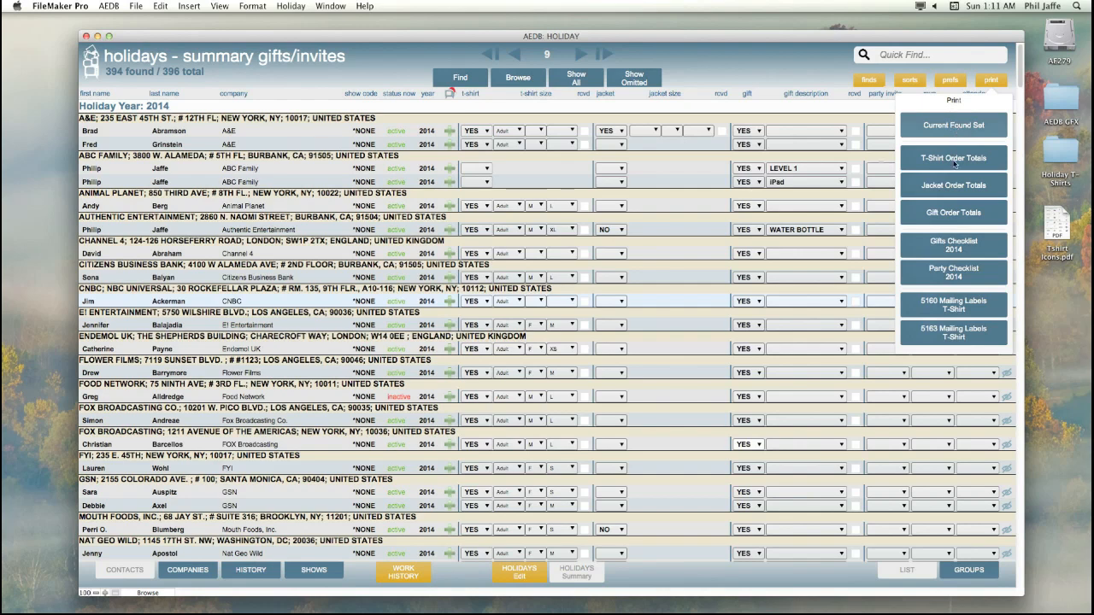
click(973, 245)
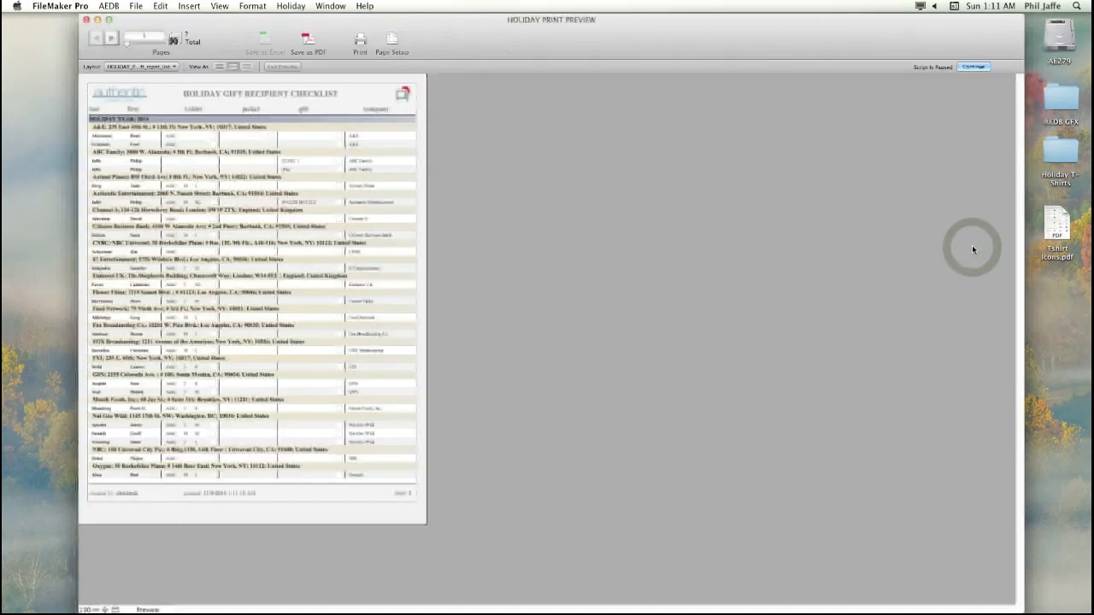
click(103, 609)
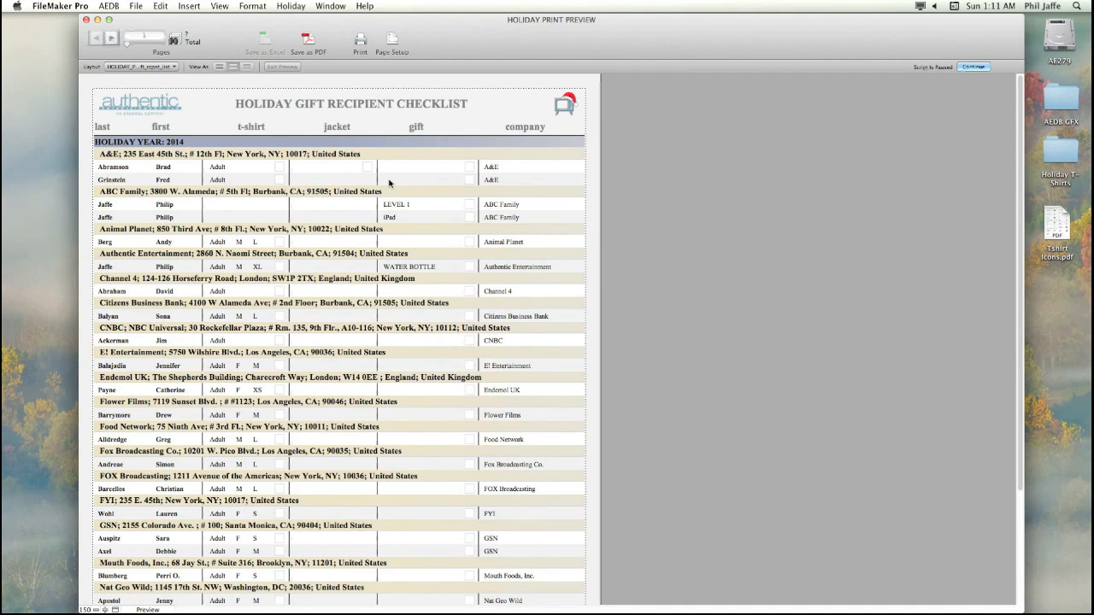
click(979, 66)
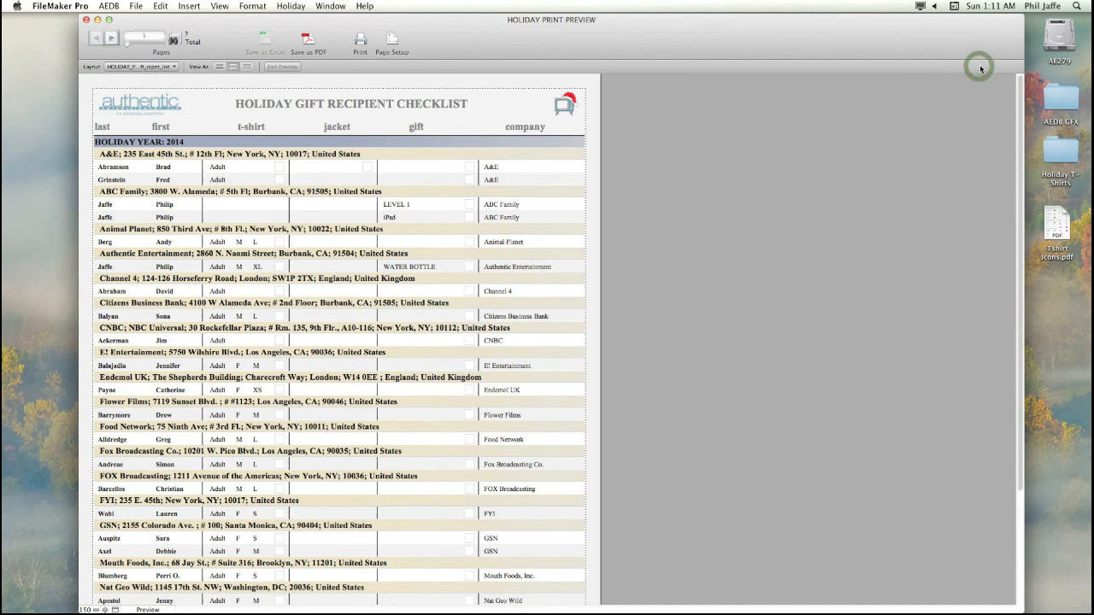
click(647, 315)
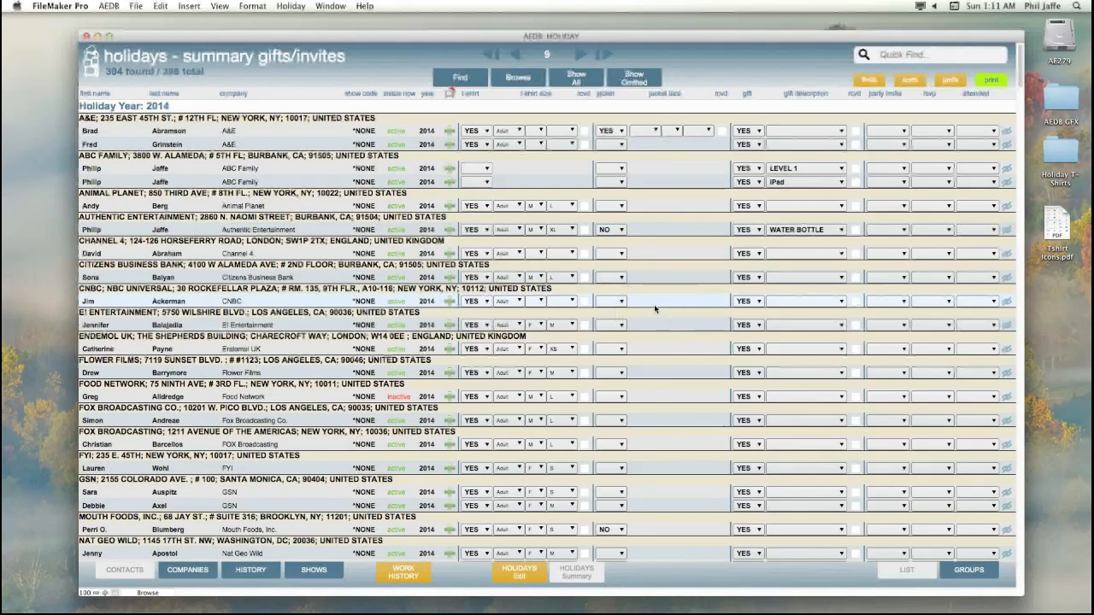
Sort the summary by Year, Gift, Contact and review the gift subtotals through to the totals at the list's end
click(778, 276)
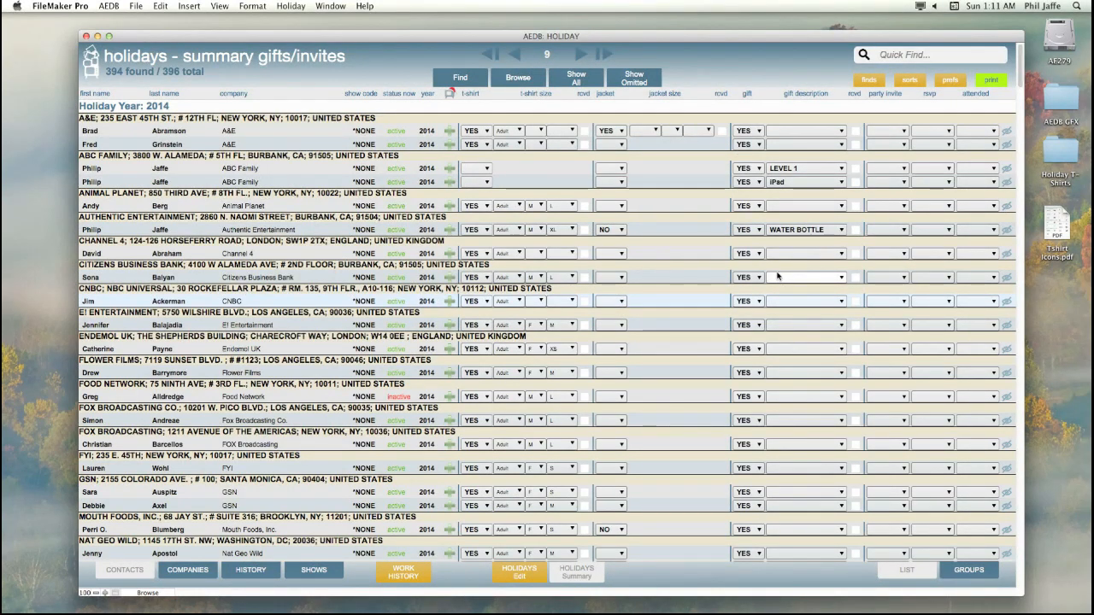
click(794, 133)
click(786, 184)
click(790, 236)
click(910, 81)
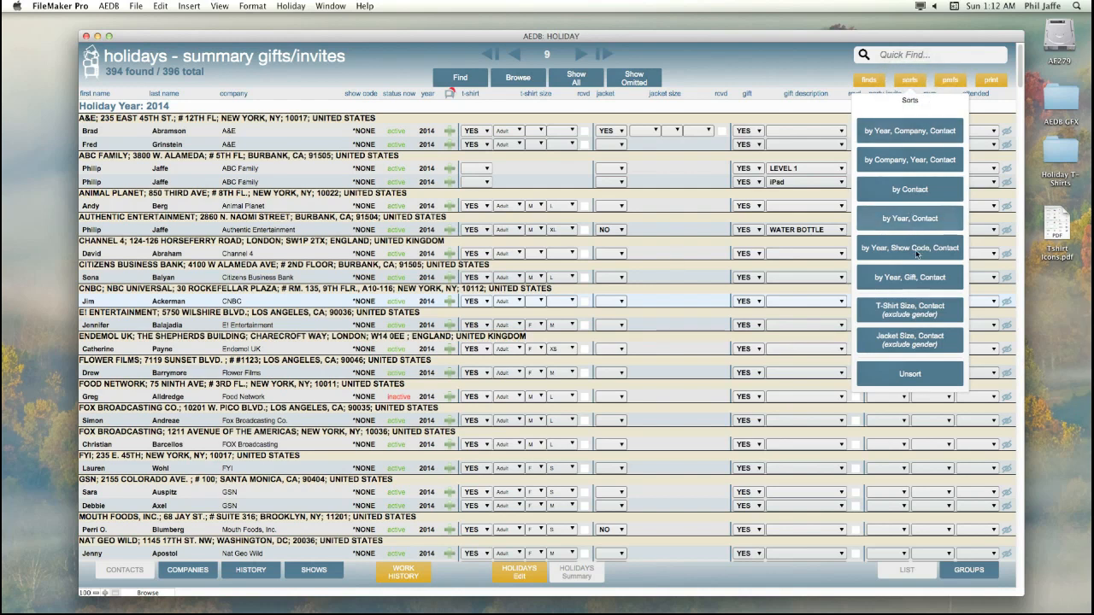
click(914, 278)
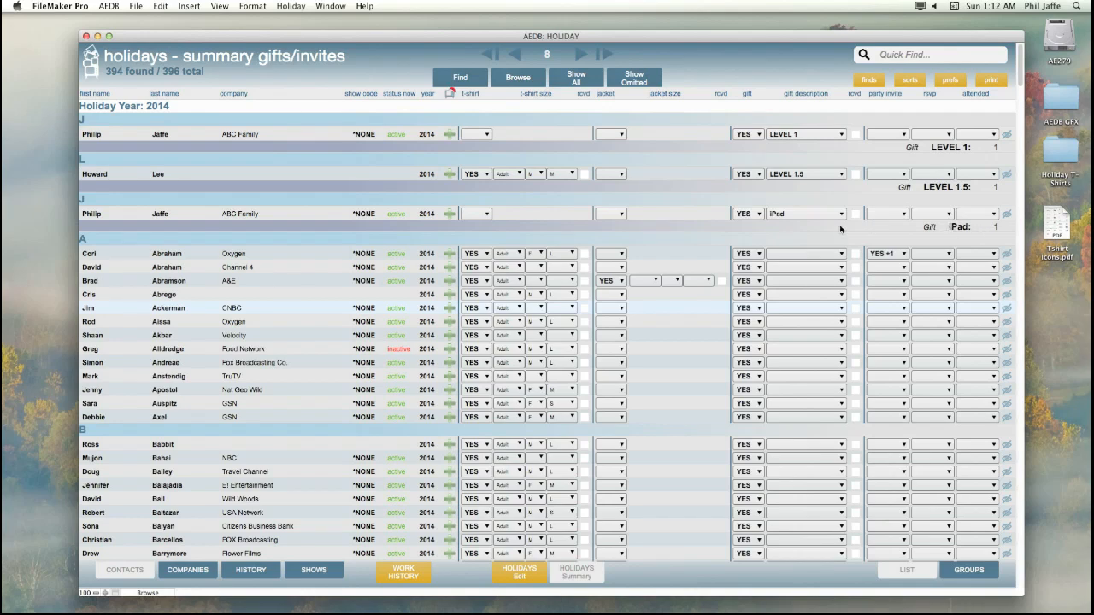
scroll(841, 228, down, 20)
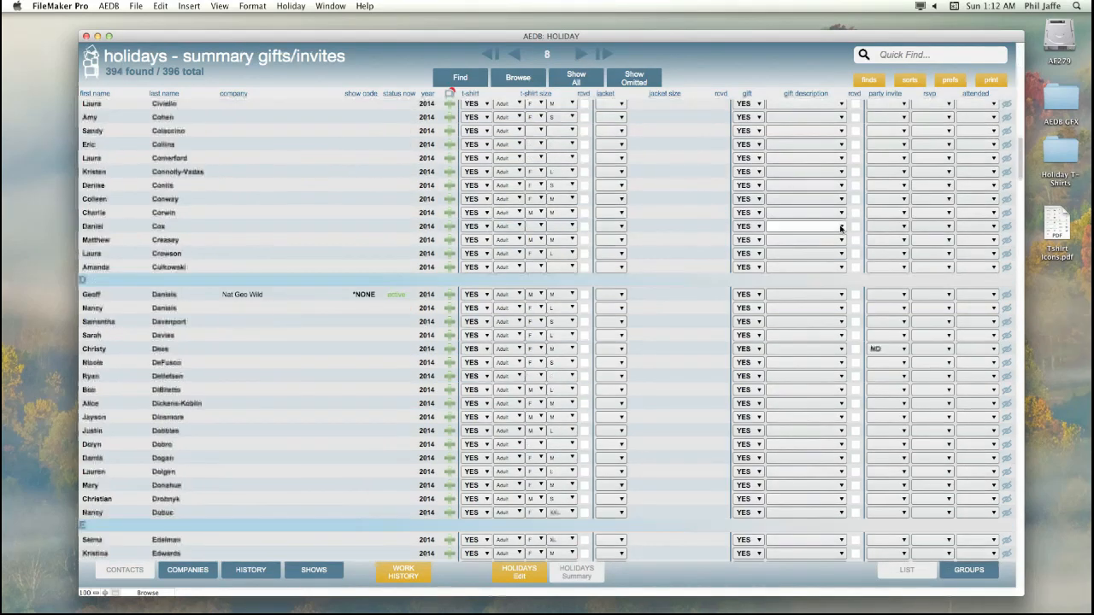
scroll(840, 229, down, 20)
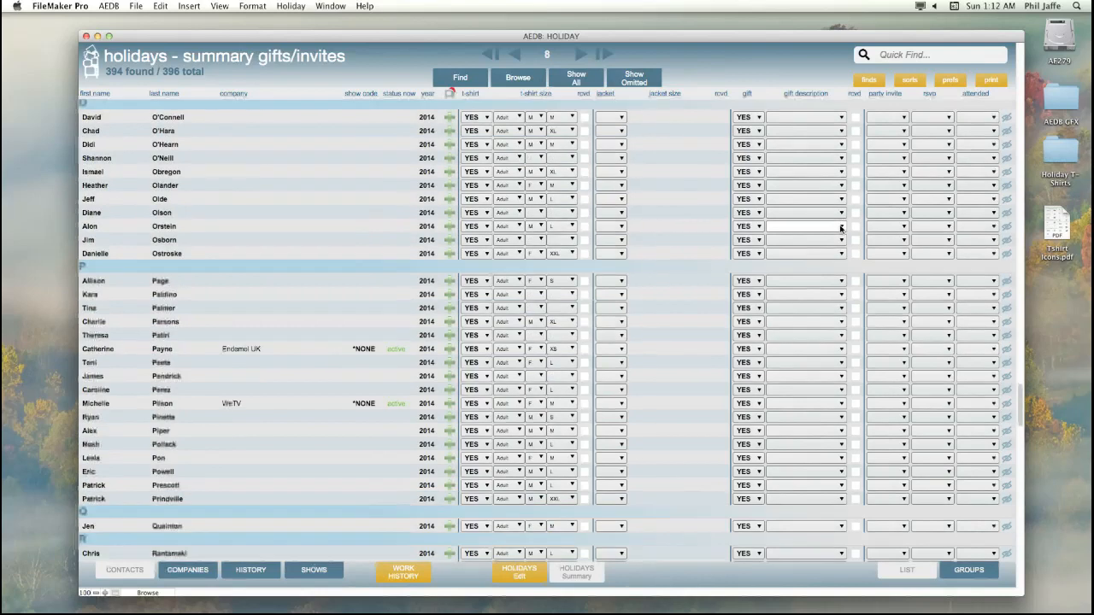
scroll(840, 228, down, 20)
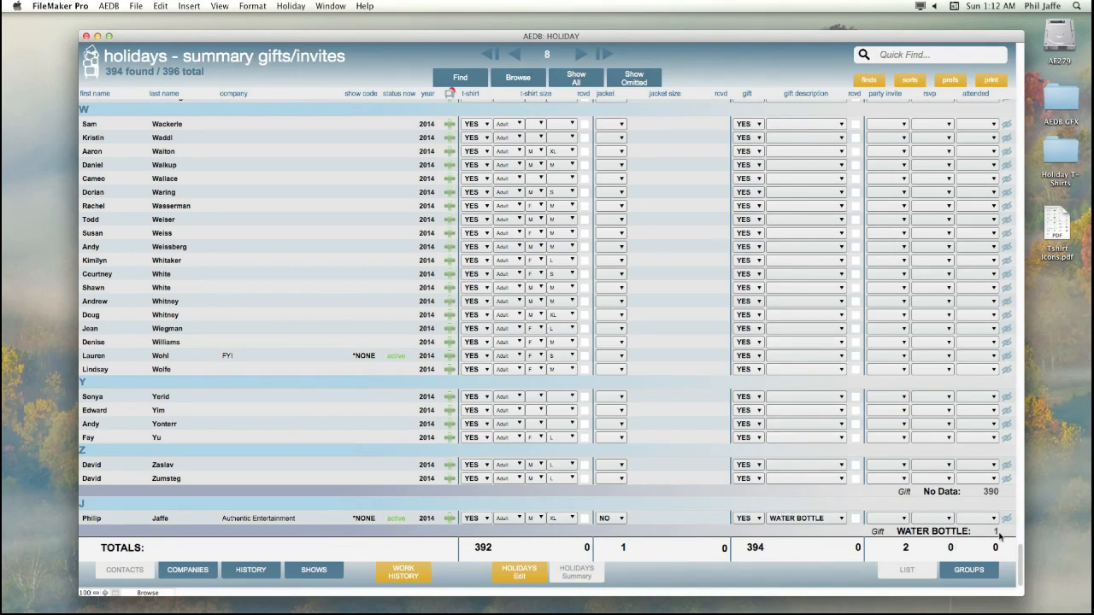
Preview the Gift Order Totals report, enlarge it to examine the 2014 quantities per gift, and return to the holidays summary without printing
click(983, 79)
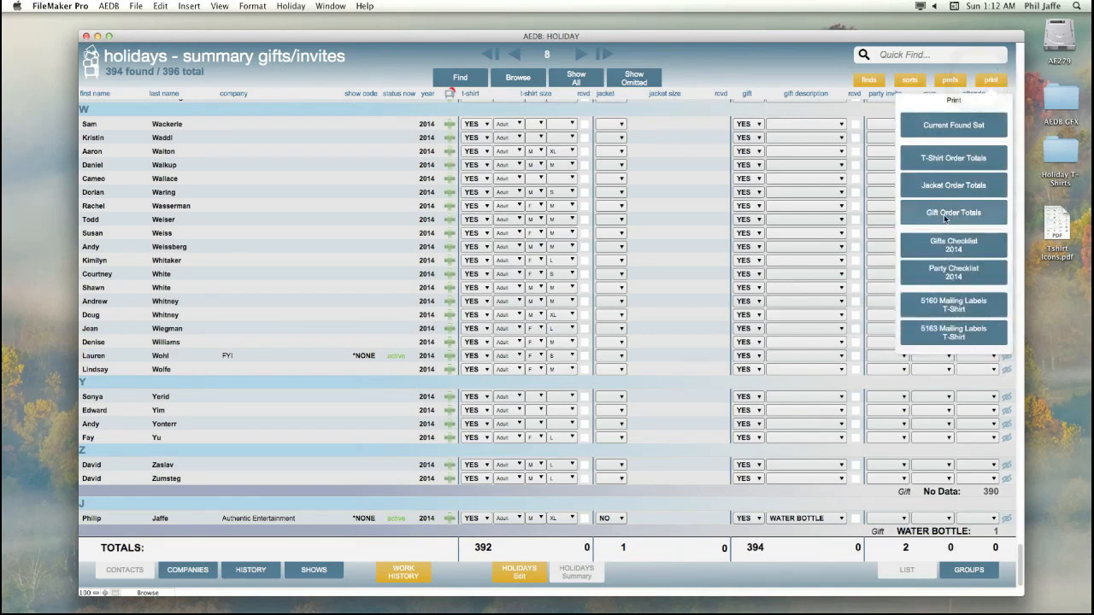
click(951, 215)
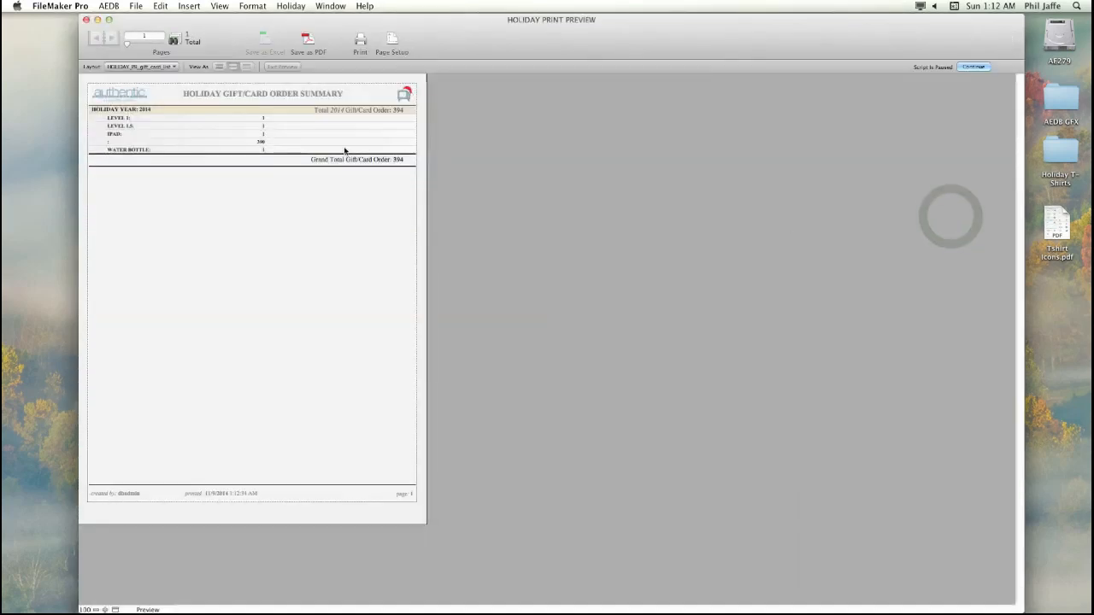
click(103, 609)
click(104, 609)
click(103, 610)
click(103, 609)
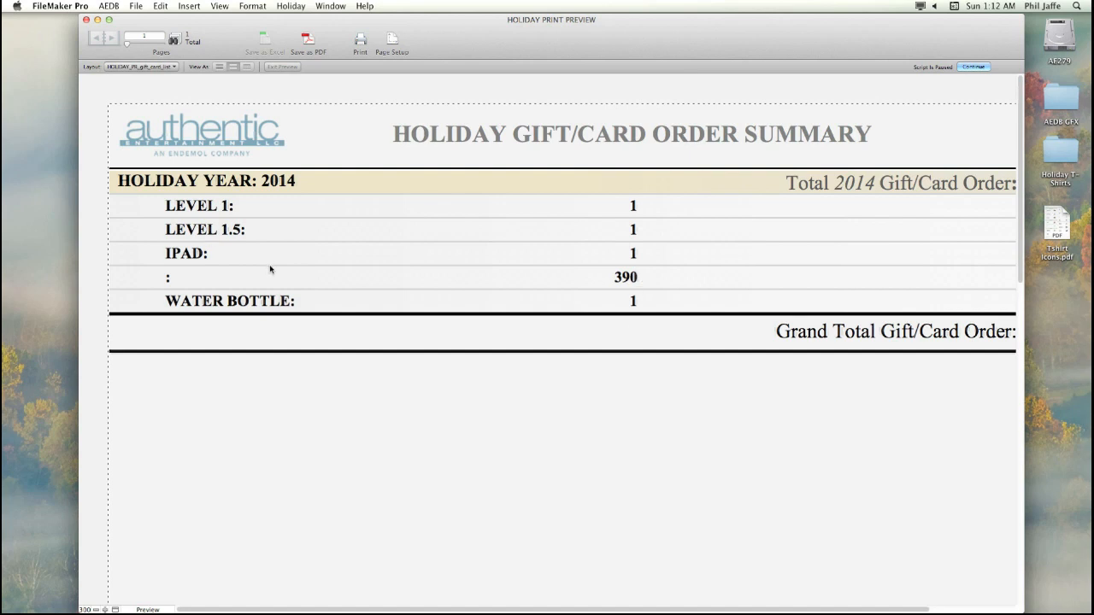
click(982, 67)
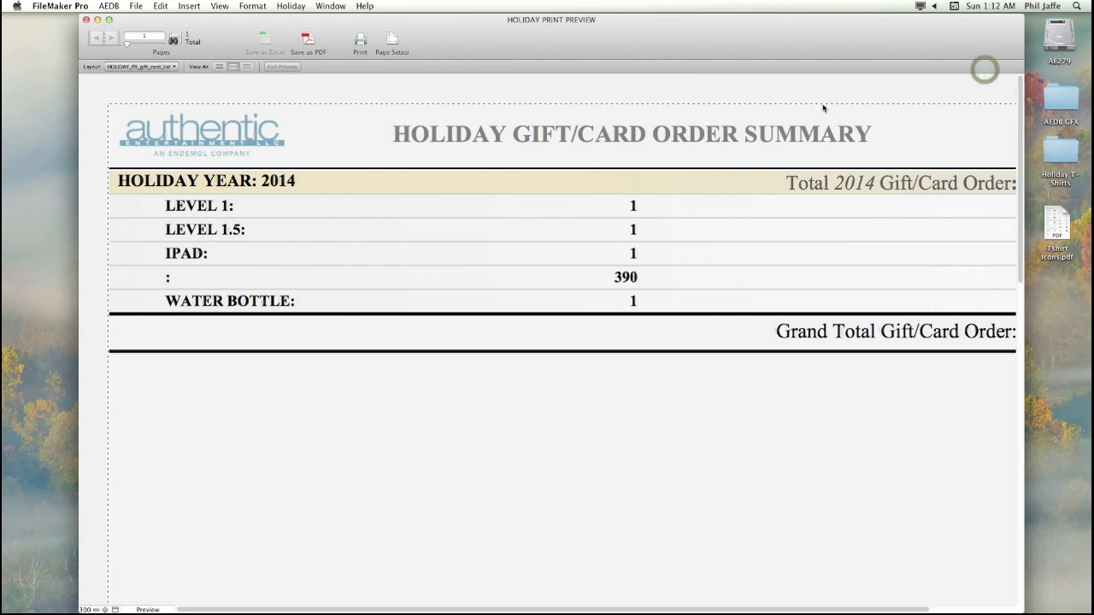
click(632, 312)
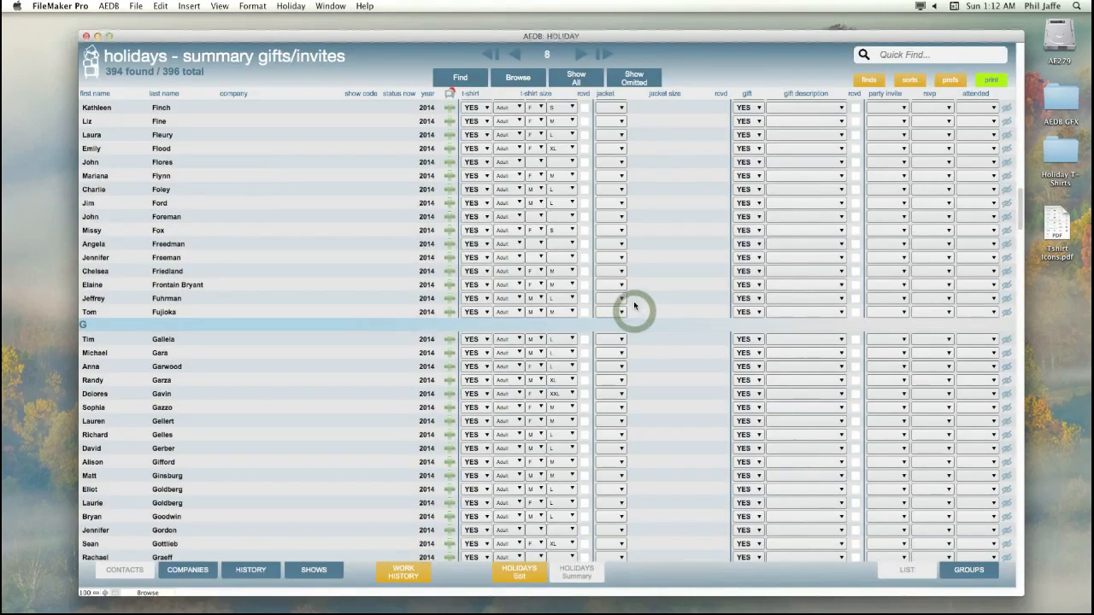
Examine the received checkboxes for gifts and t-shirts across the records in the holidays summary
click(855, 313)
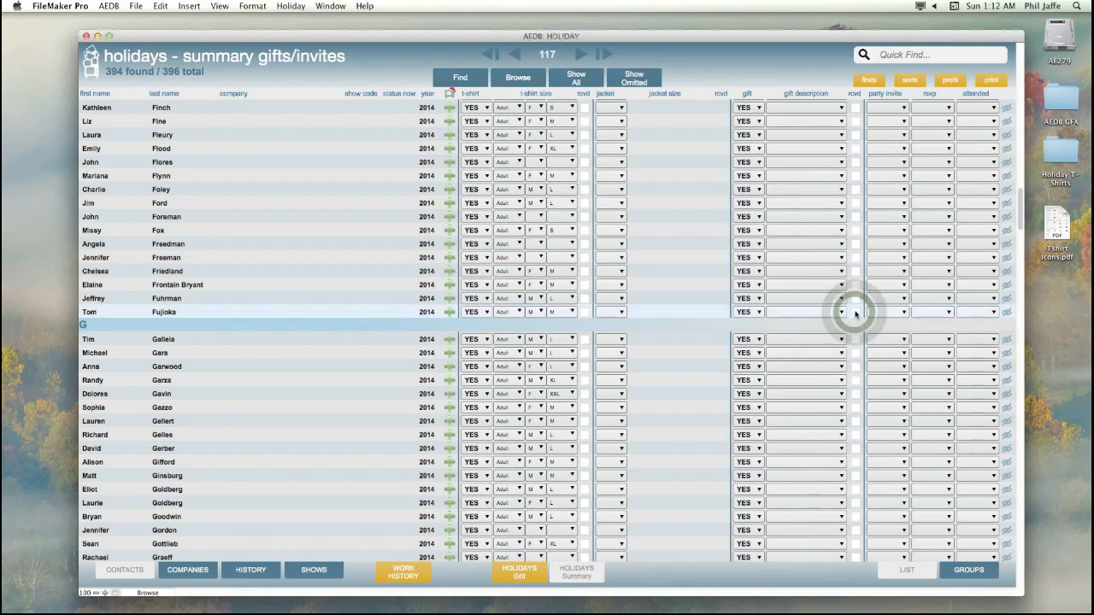
scroll(597, 108, down, 5)
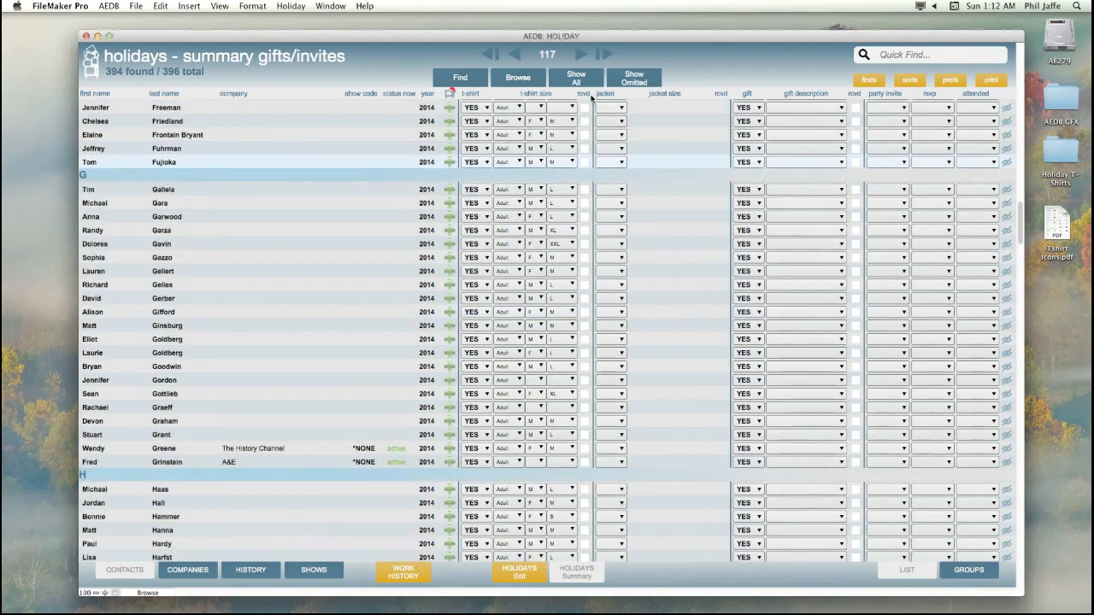